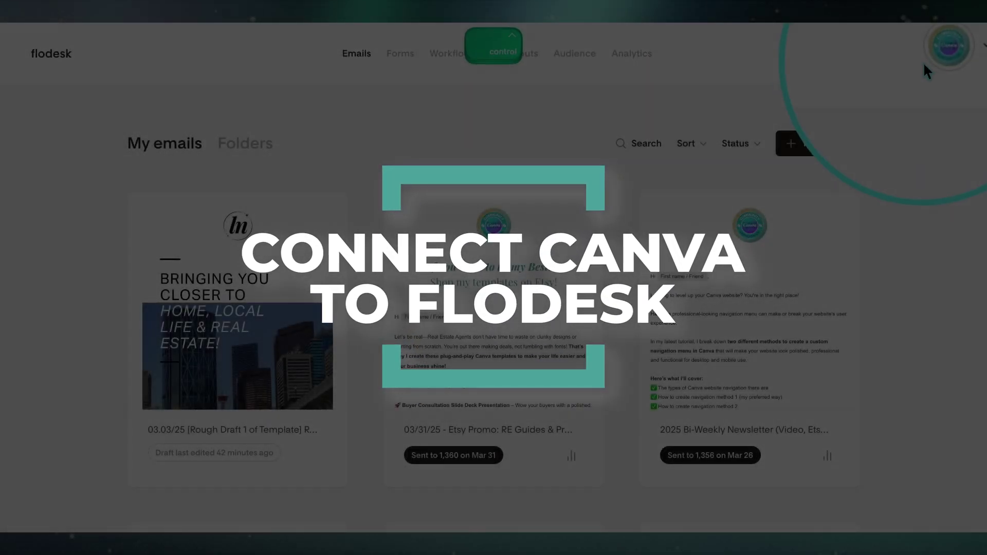
Open Integrations from the account menu and click Connect on the Canva card.
{"action": "left_click", "coordinate": [954, 54]}
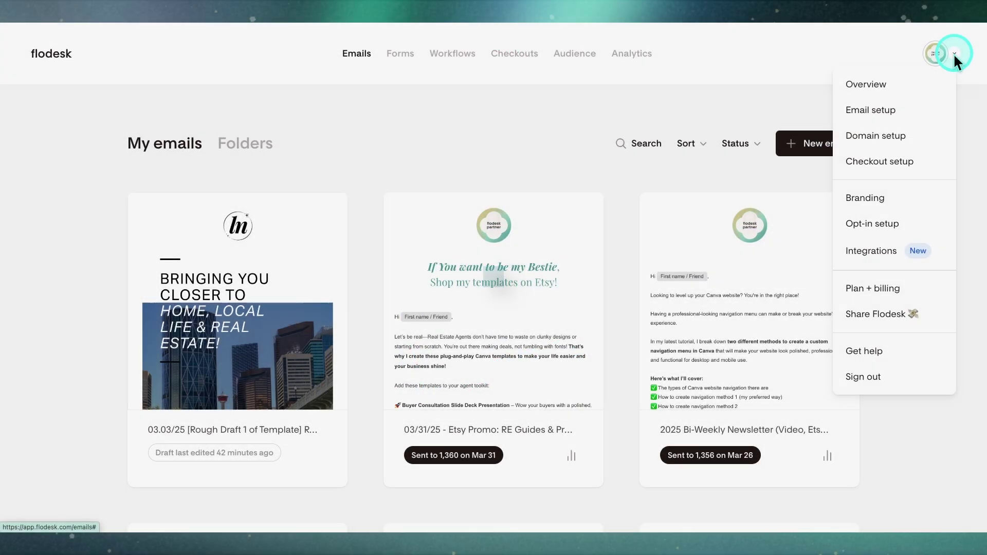
{"action": "left_click", "coordinate": [896, 254]}
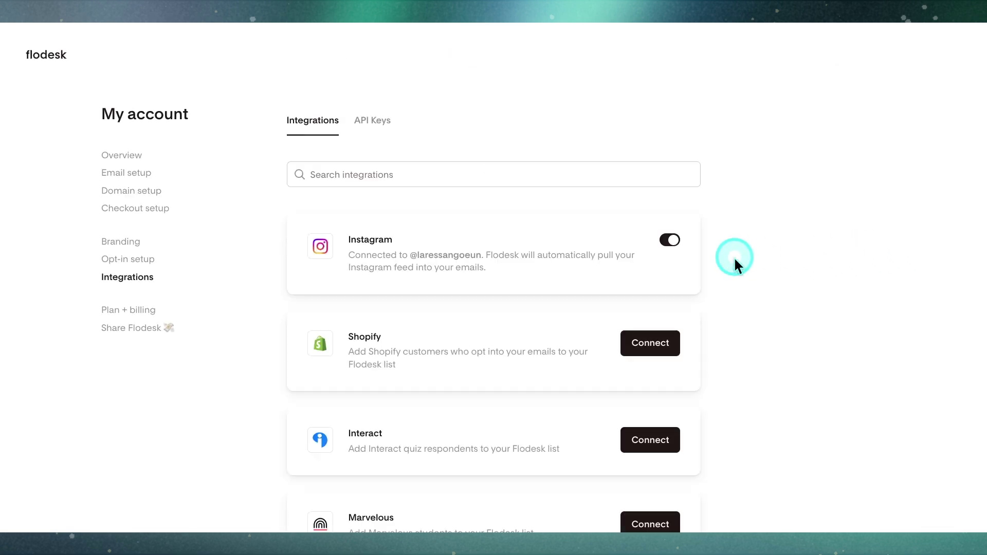
{"action": "scroll", "coordinate": [733, 257], "scroll_direction": "down", "scroll_amount": 5}
{"action": "scroll", "coordinate": [733, 257], "scroll_direction": "down", "scroll_amount": 10}
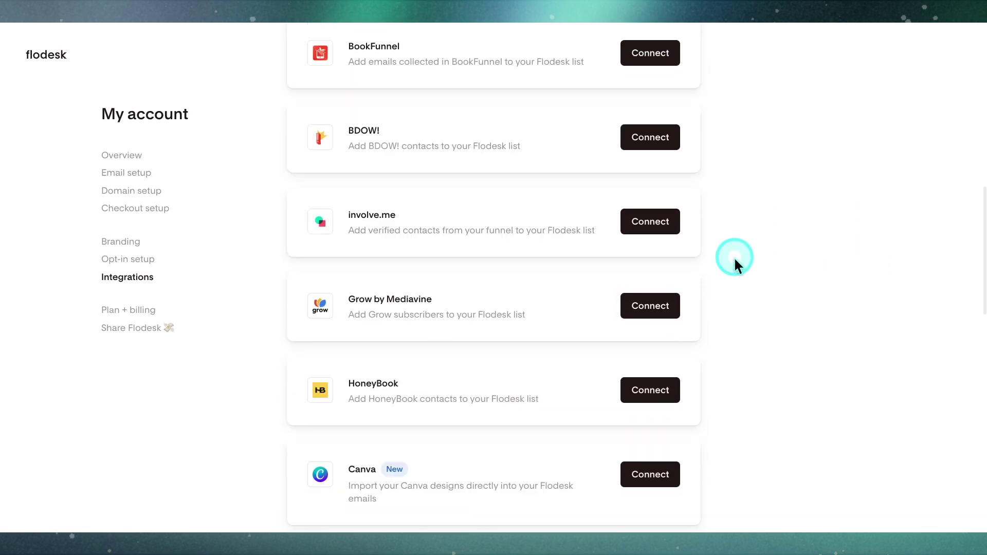
{"action": "key", "text": "ctrl"}
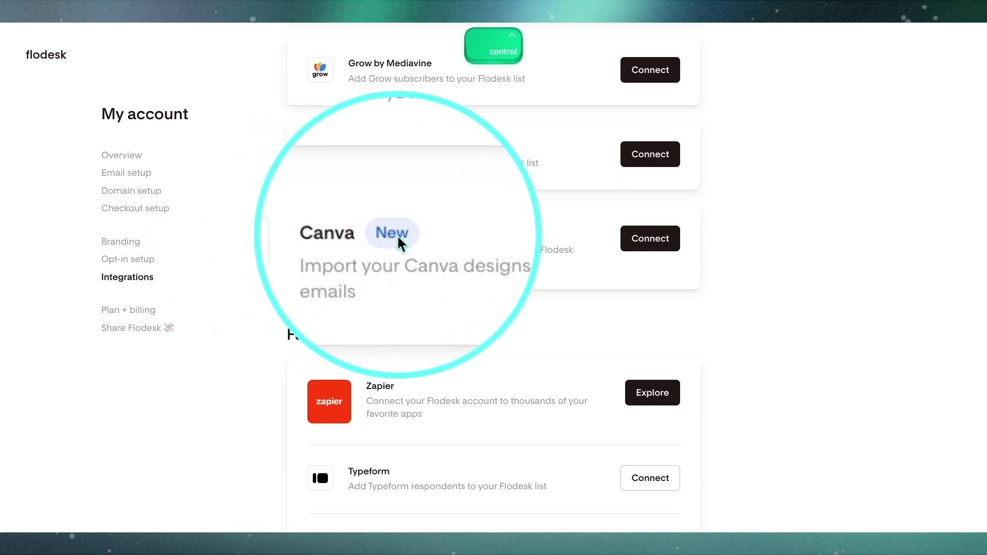
{"action": "left_click", "coordinate": [660, 248]}
{"action": "left_click", "coordinate": [652, 245], "text": "ctrl"}
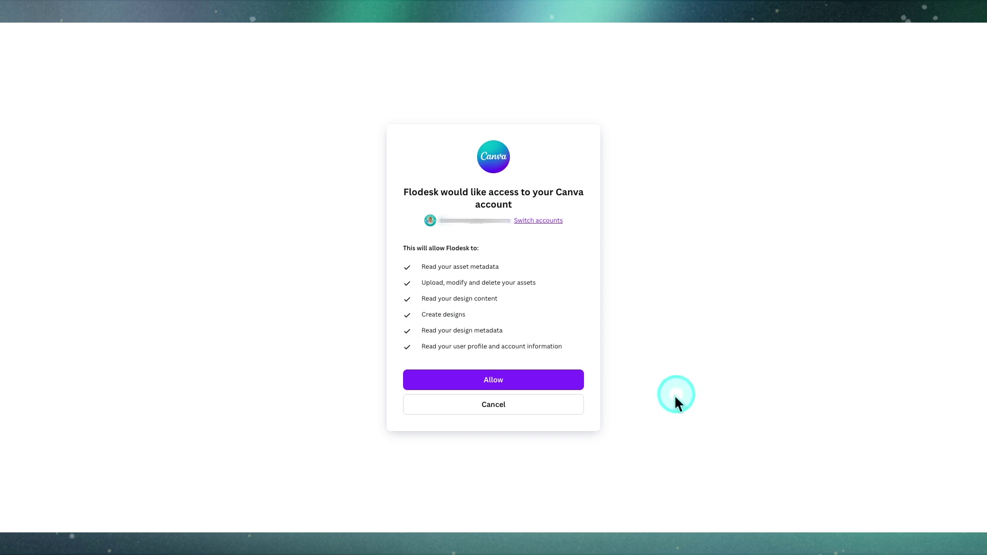
Allow Flodesk access to the Canva account and permit the browser's local-network request.
{"action": "left_click", "coordinate": [550, 381]}
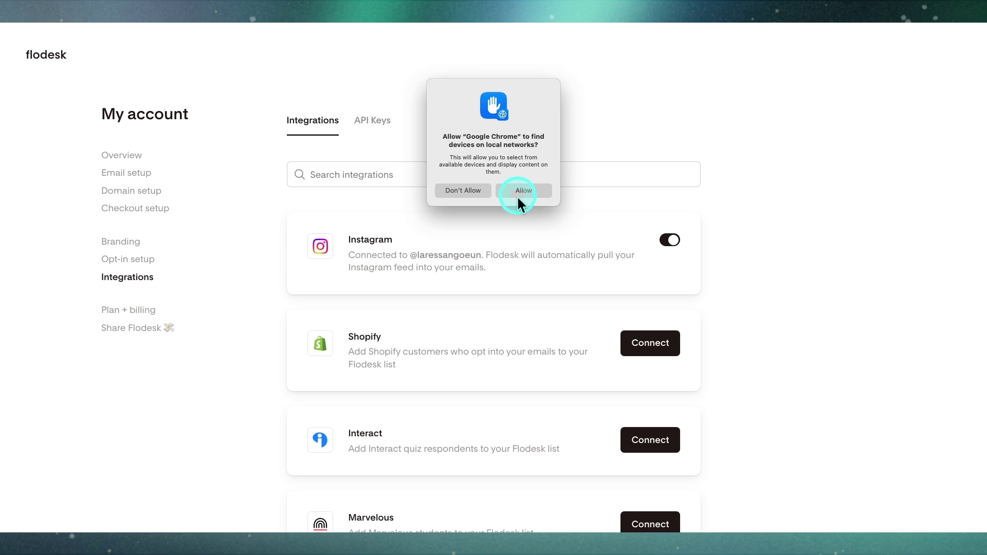
{"action": "left_click", "coordinate": [471, 191]}
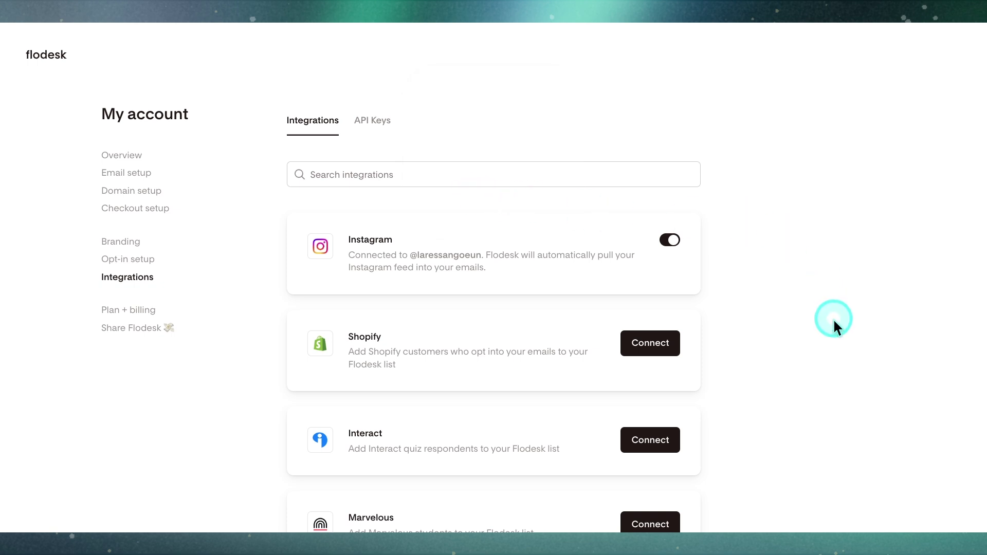
{"action": "scroll", "coordinate": [834, 322], "scroll_direction": "down", "scroll_amount": 6}
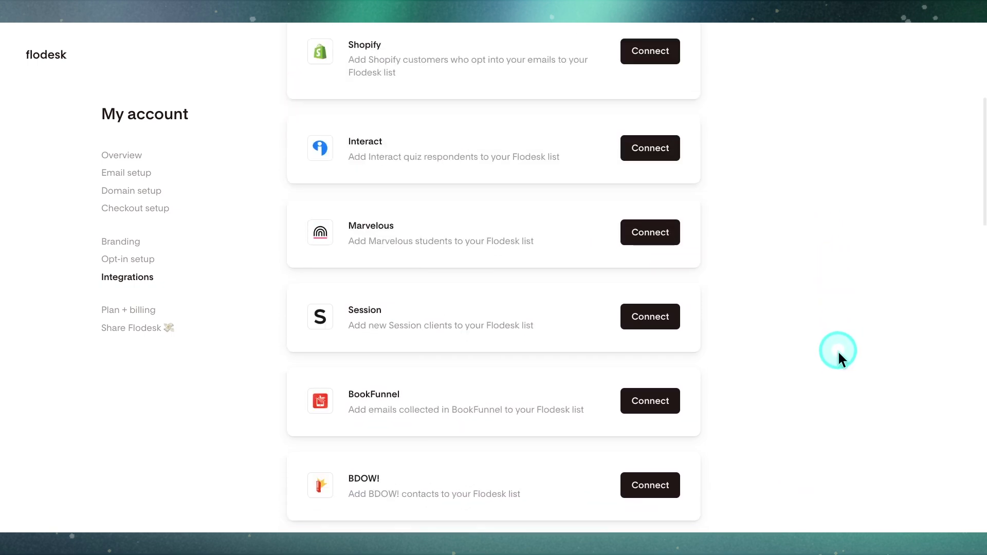
{"action": "scroll", "coordinate": [837, 350], "scroll_direction": "down", "scroll_amount": 10}
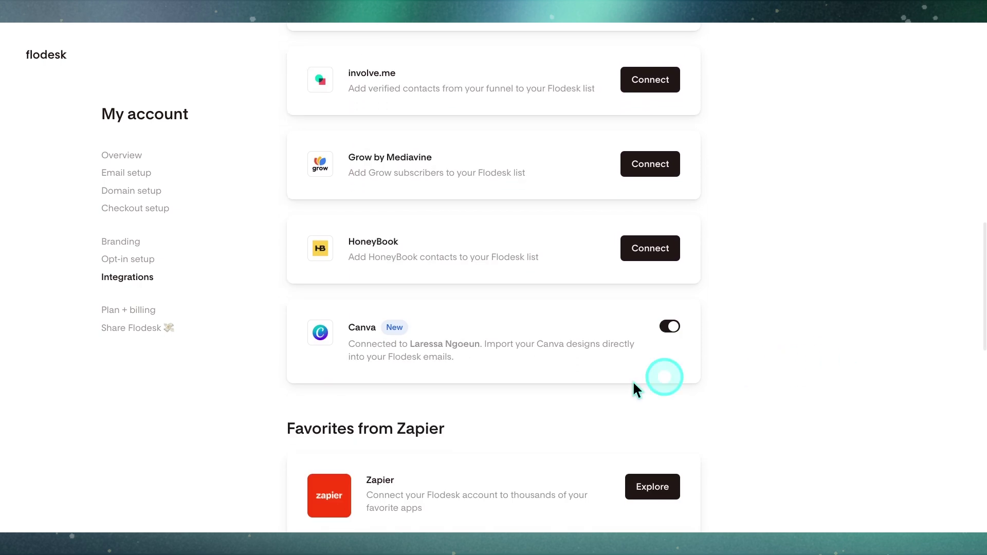
{"action": "key", "text": "ctrl"}
{"action": "left_click", "coordinate": [672, 327]}
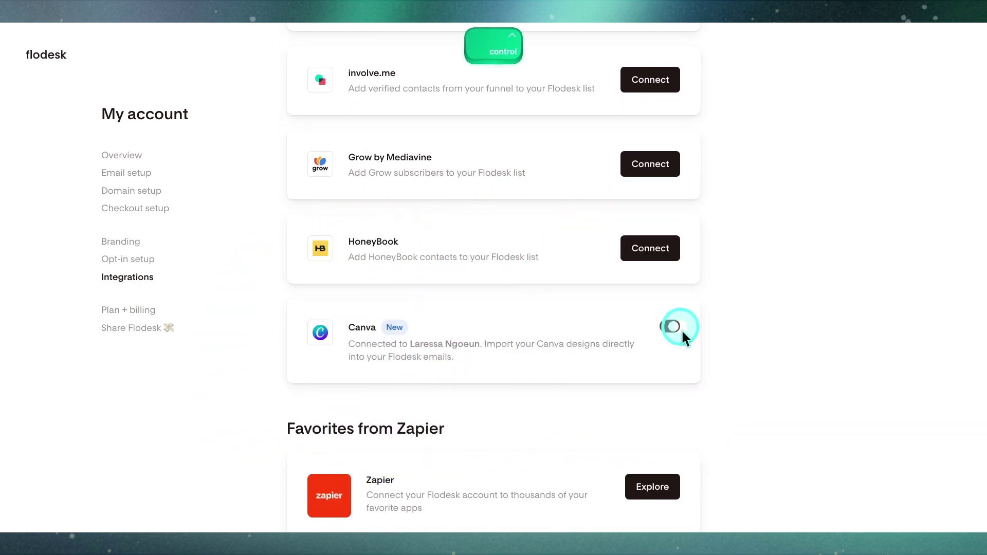
{"action": "scroll", "coordinate": [812, 285], "scroll_direction": "up", "scroll_amount": 15}
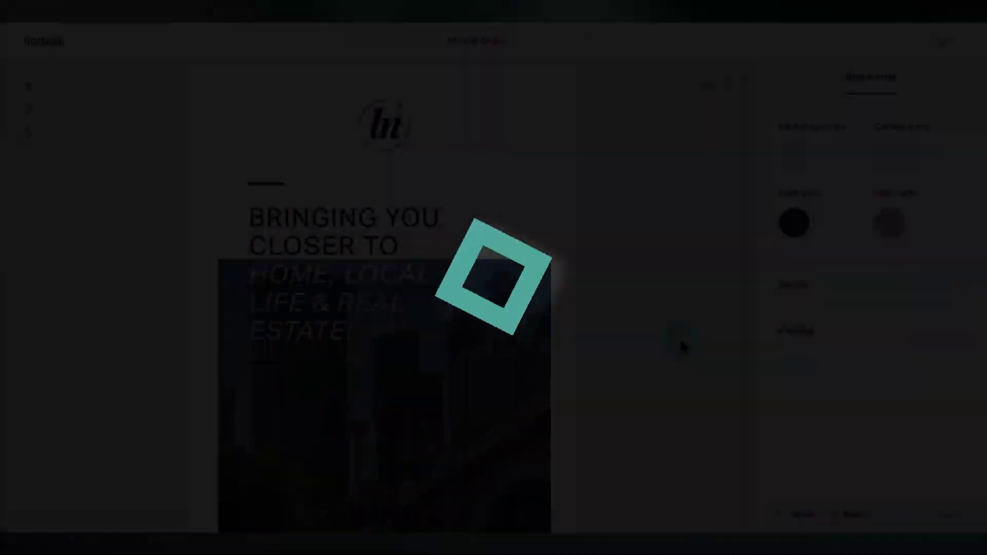
Scroll the newsletter draft down until the Keepin' It Real Estate banner is near the top.
{"action": "scroll", "coordinate": [678, 341], "scroll_direction": "down", "scroll_amount": 5}
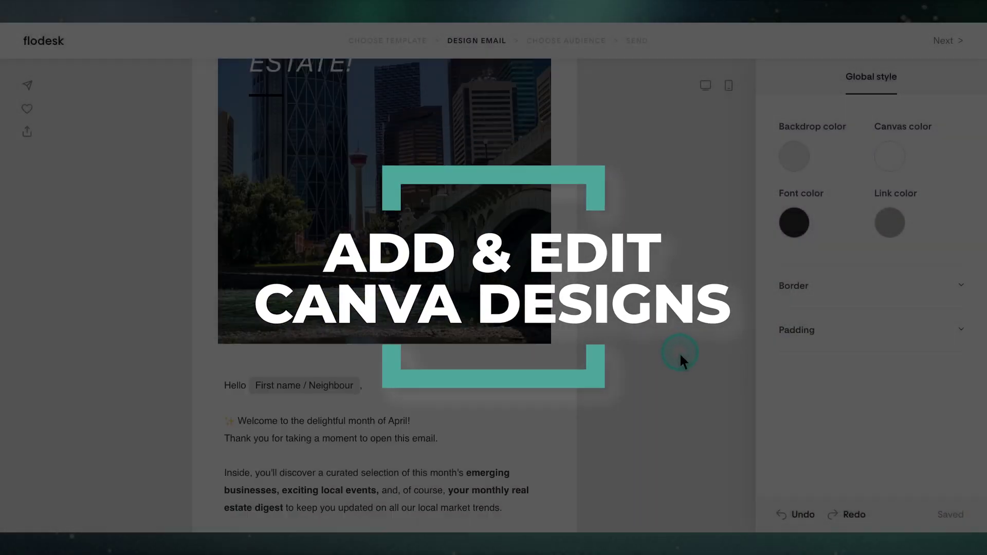
{"action": "scroll", "coordinate": [680, 355], "scroll_direction": "down", "scroll_amount": 12}
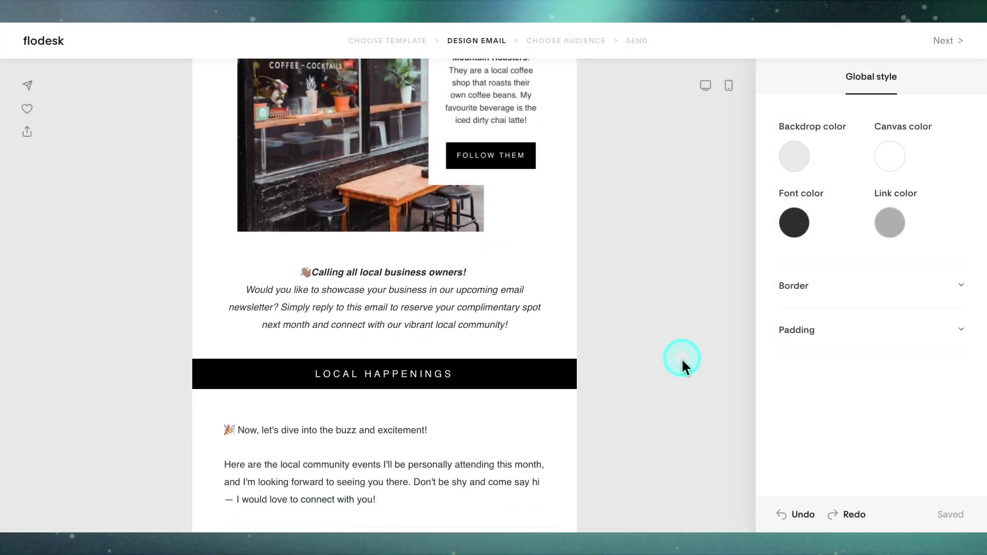
{"action": "scroll", "coordinate": [680, 360], "scroll_direction": "down", "scroll_amount": 10}
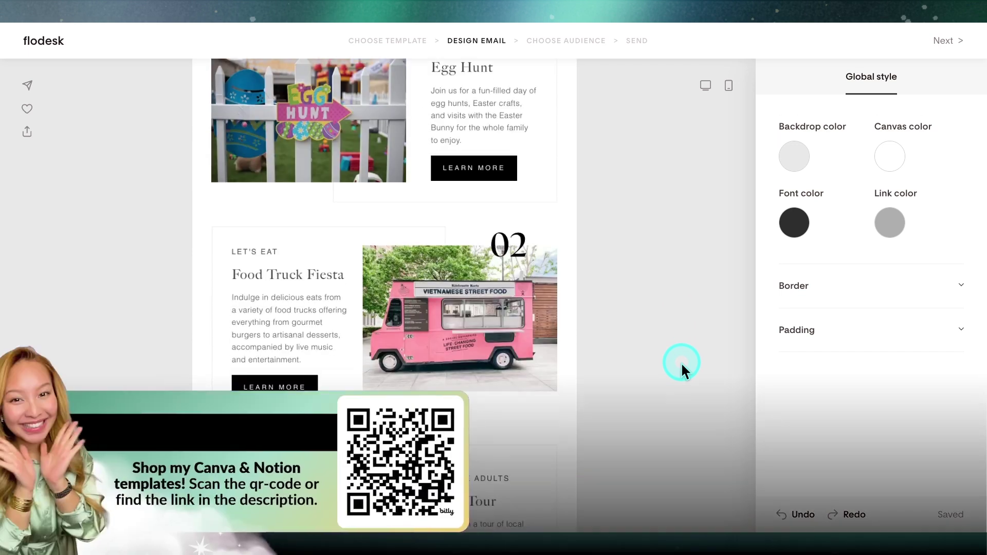
{"action": "scroll", "coordinate": [681, 362], "scroll_direction": "down", "scroll_amount": 10}
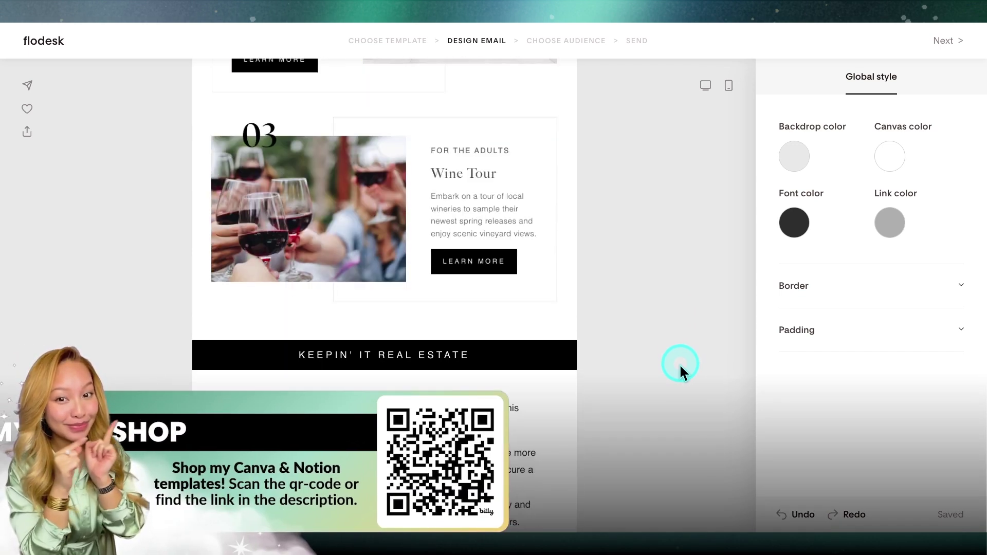
{"action": "scroll", "coordinate": [679, 363], "scroll_direction": "down", "scroll_amount": 5}
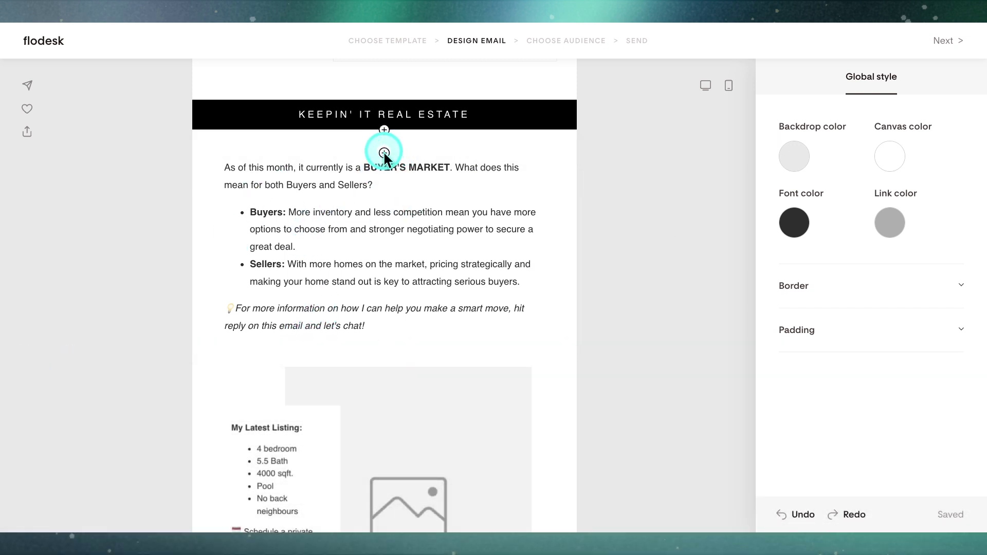
Insert an Image block below the Keepin' It Real Estate banner with Canva as its image source.
{"action": "left_click", "coordinate": [384, 153]}
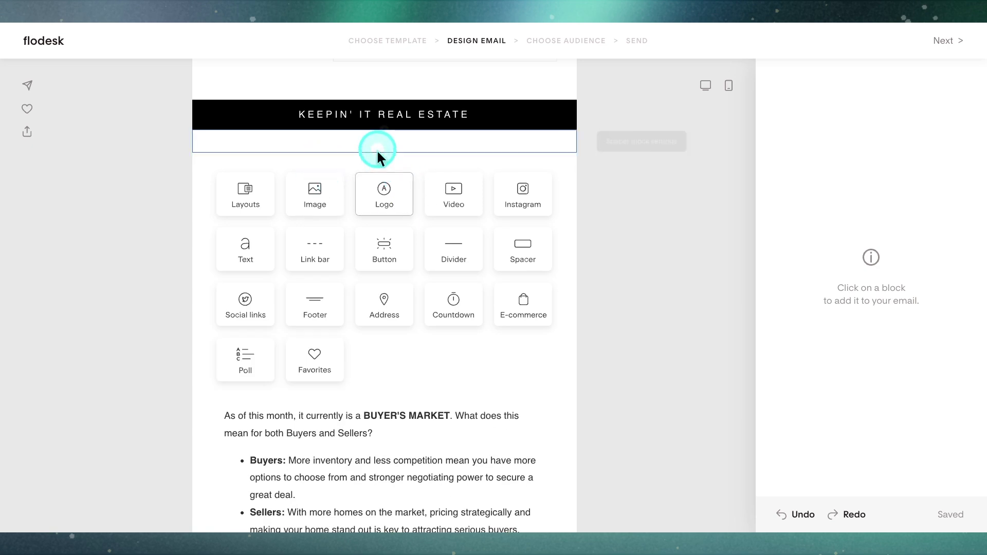
{"action": "key", "text": "ctrl"}
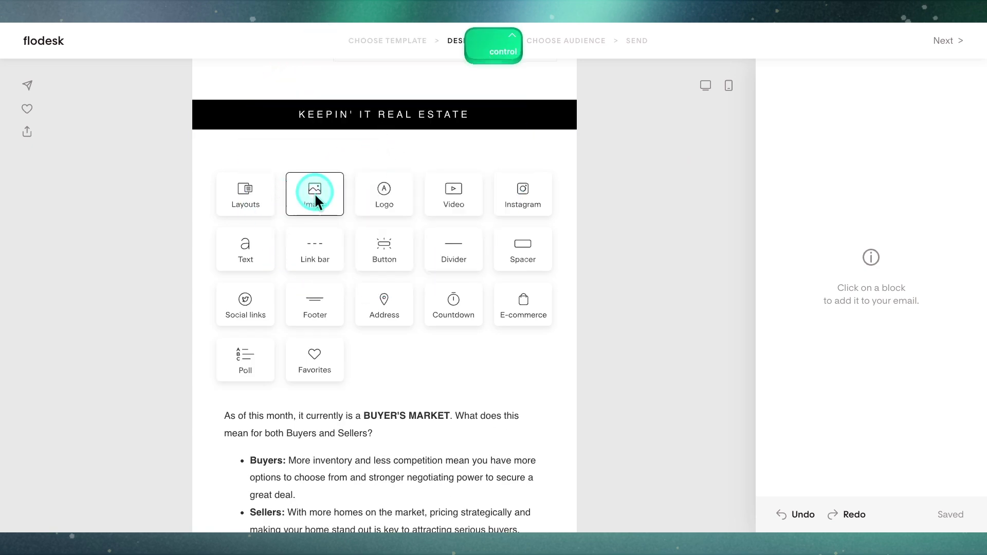
{"action": "left_click", "coordinate": [318, 199]}
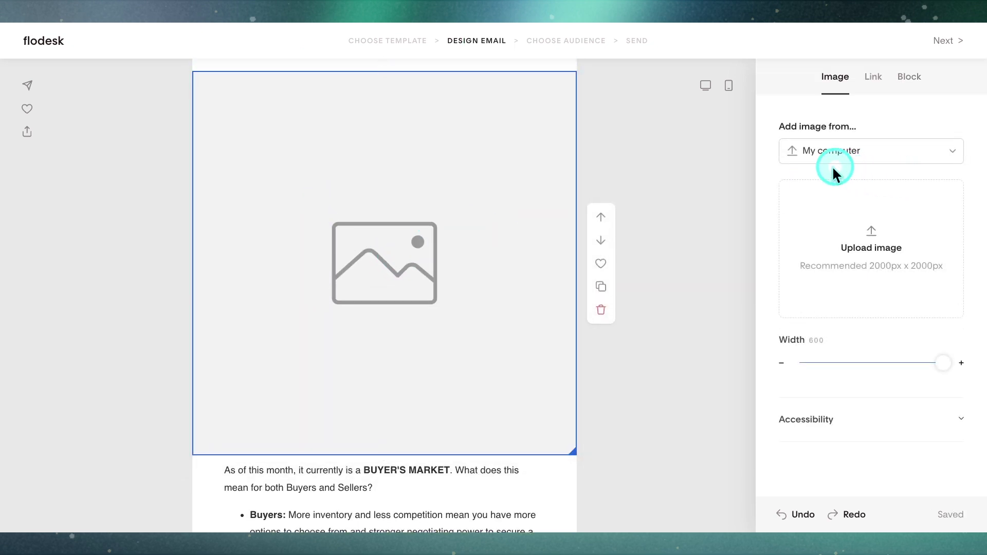
{"action": "key", "text": "ctrl"}
{"action": "left_click", "coordinate": [868, 151]}
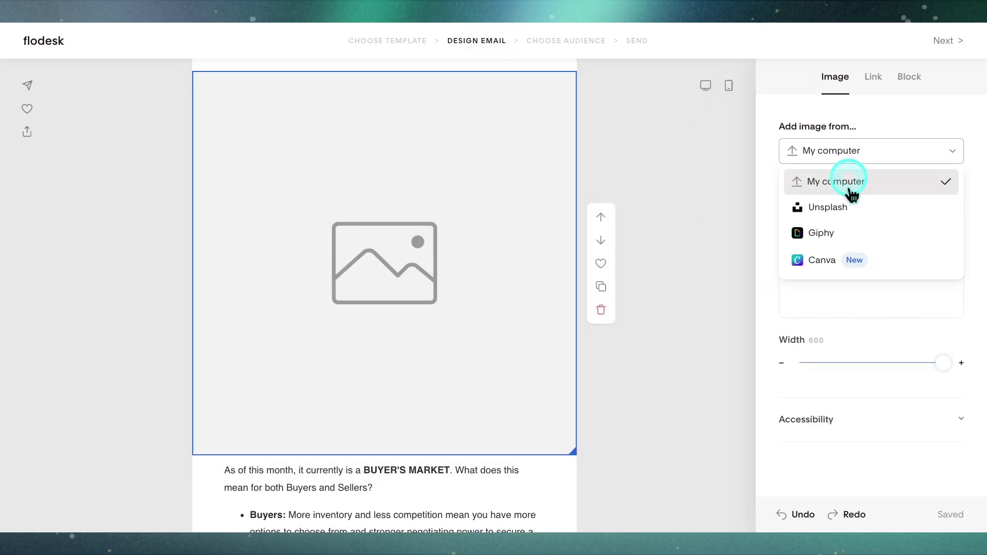
{"action": "left_click", "coordinate": [821, 262]}
Search the Canva designs for 'presentation' and open the listing presentation's pages.
{"action": "left_click", "coordinate": [866, 237]}
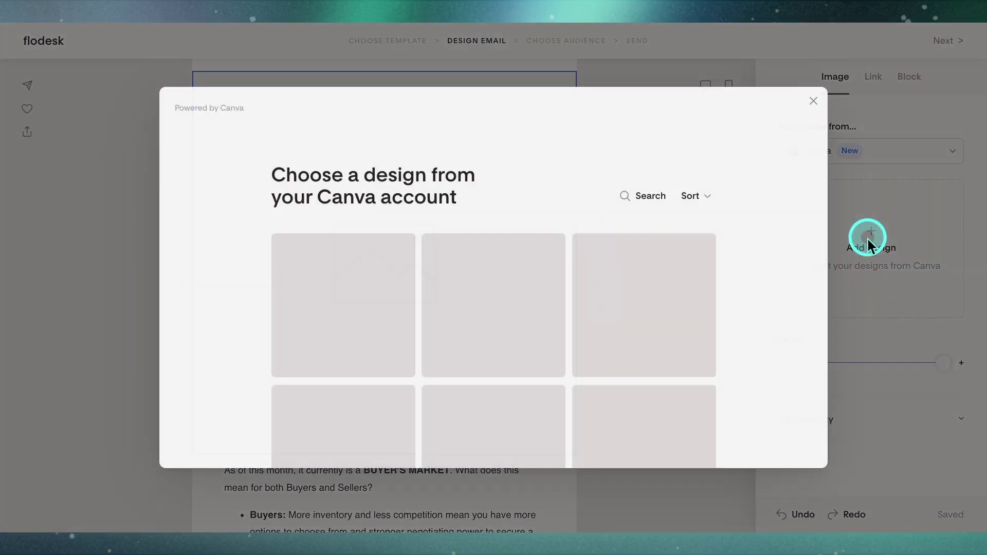
{"action": "left_click", "coordinate": [636, 198]}
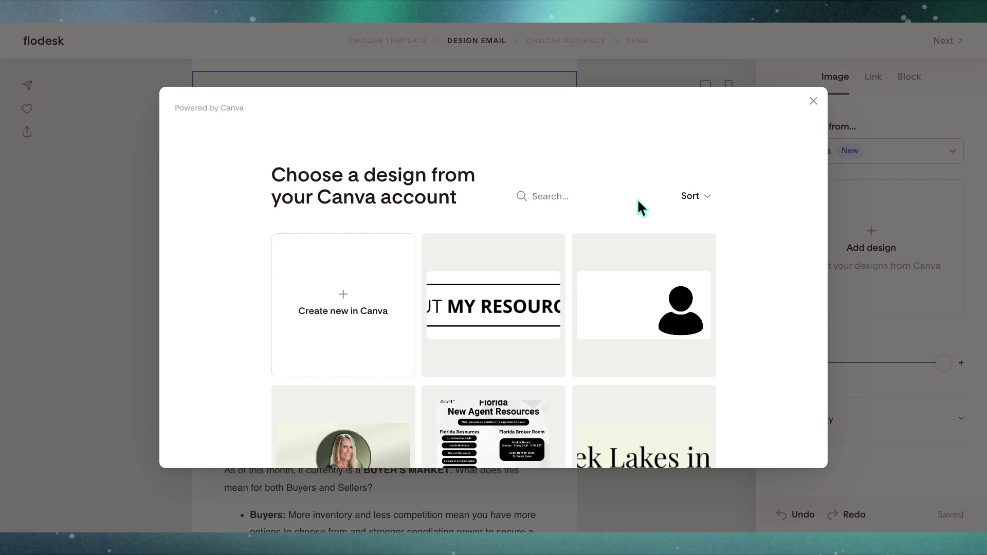
{"action": "type", "text": "presee"}
{"action": "key", "text": "BackSpace"}
{"action": "type", "text": "ntation"}
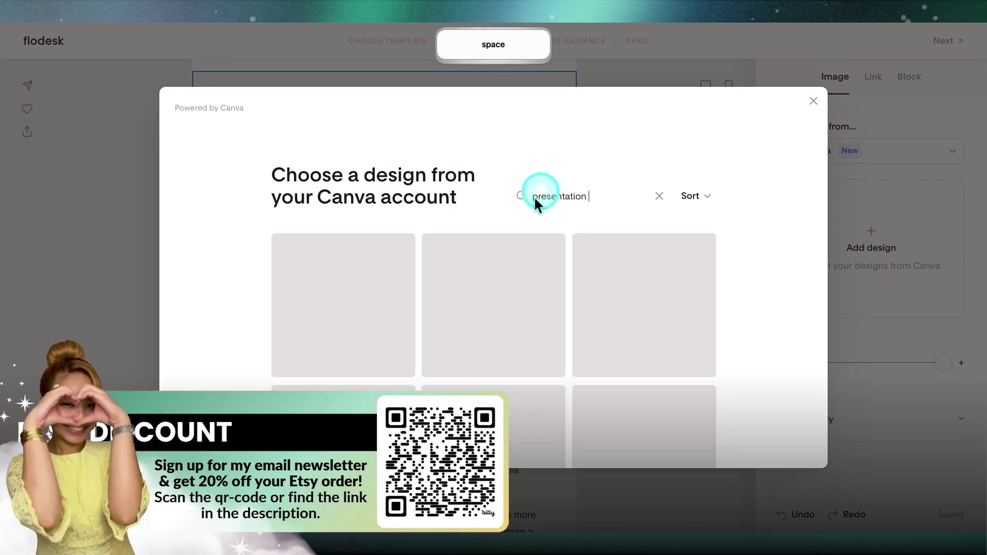
{"action": "scroll", "coordinate": [530, 297], "scroll_direction": "down", "scroll_amount": 3}
{"action": "scroll", "coordinate": [529, 297], "scroll_direction": "down", "scroll_amount": 10}
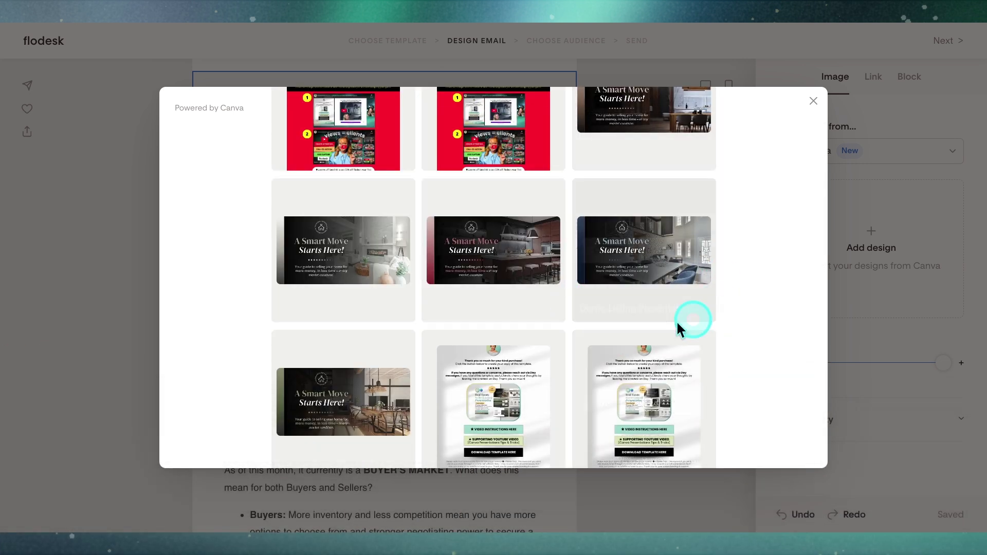
{"action": "left_click", "coordinate": [639, 254]}
Import page 16, Market Report, into the email as a still image.
{"action": "mouse_move", "coordinate": [695, 240]}
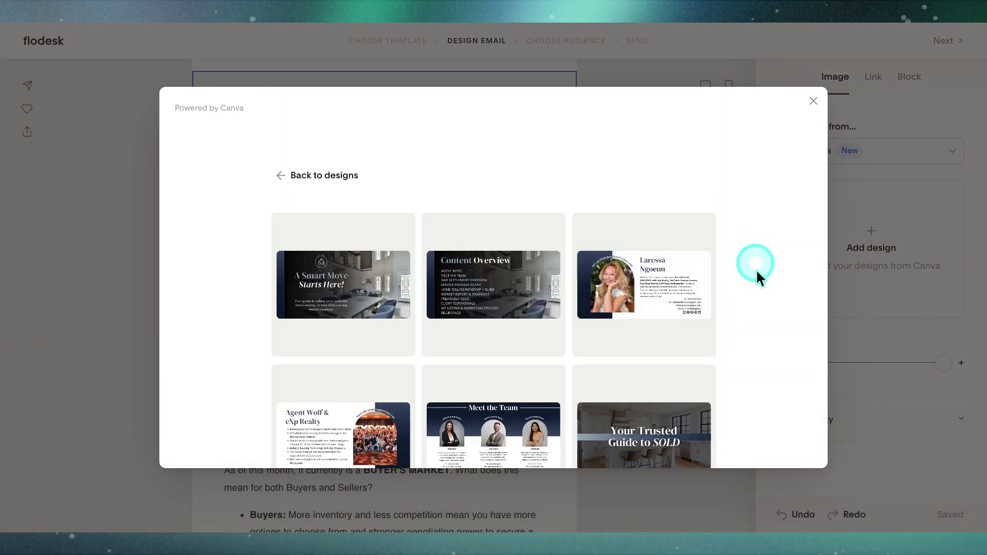
{"action": "scroll", "coordinate": [750, 302], "scroll_direction": "down", "scroll_amount": 1}
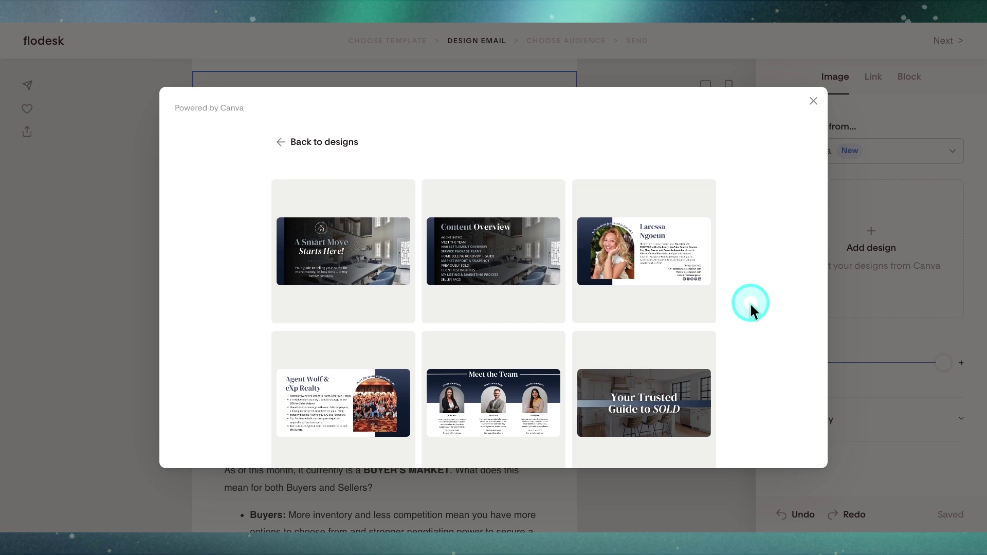
{"action": "scroll", "coordinate": [749, 303], "scroll_direction": "down", "scroll_amount": 2}
{"action": "scroll", "coordinate": [750, 304], "scroll_direction": "down", "scroll_amount": 1}
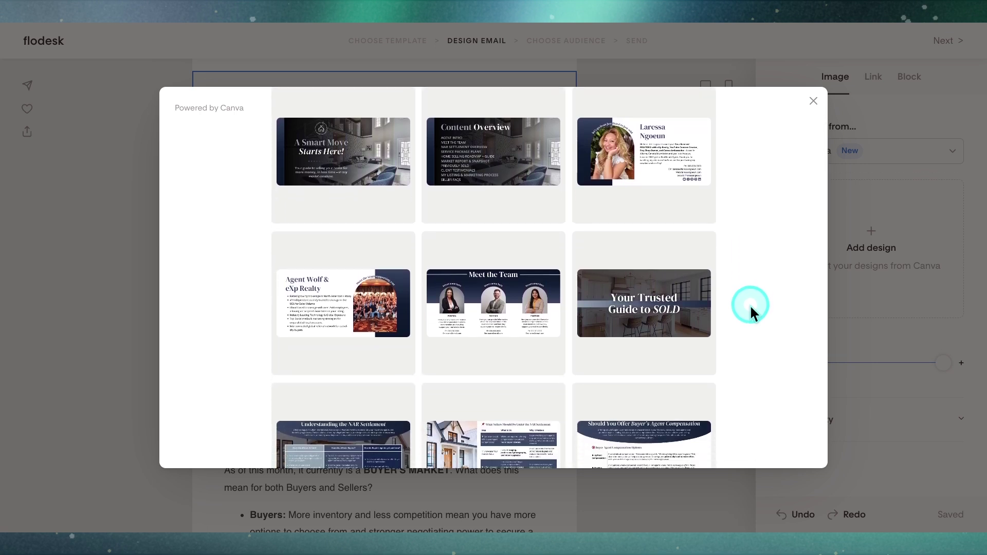
{"action": "scroll", "coordinate": [749, 304], "scroll_direction": "down", "scroll_amount": 1}
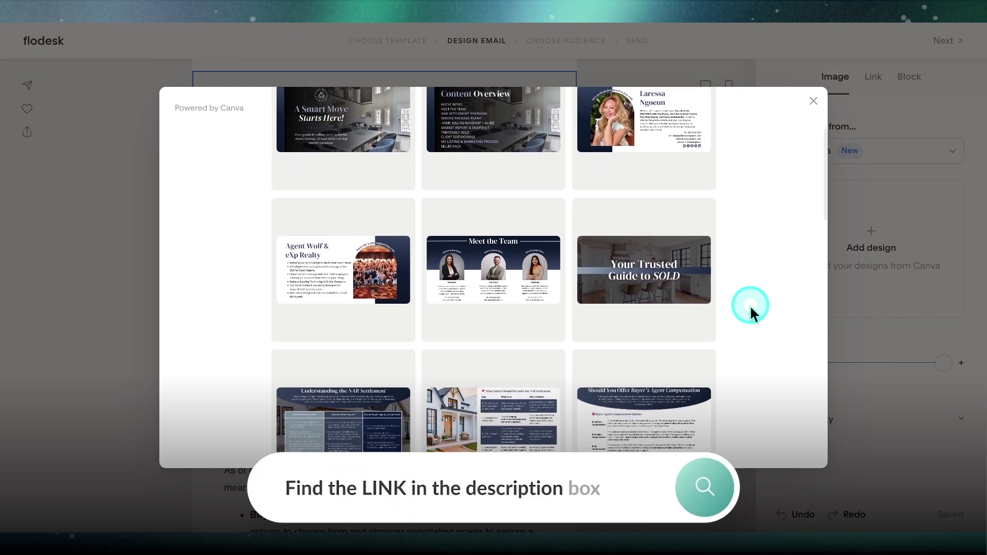
{"action": "scroll", "coordinate": [749, 304], "scroll_direction": "down", "scroll_amount": 3}
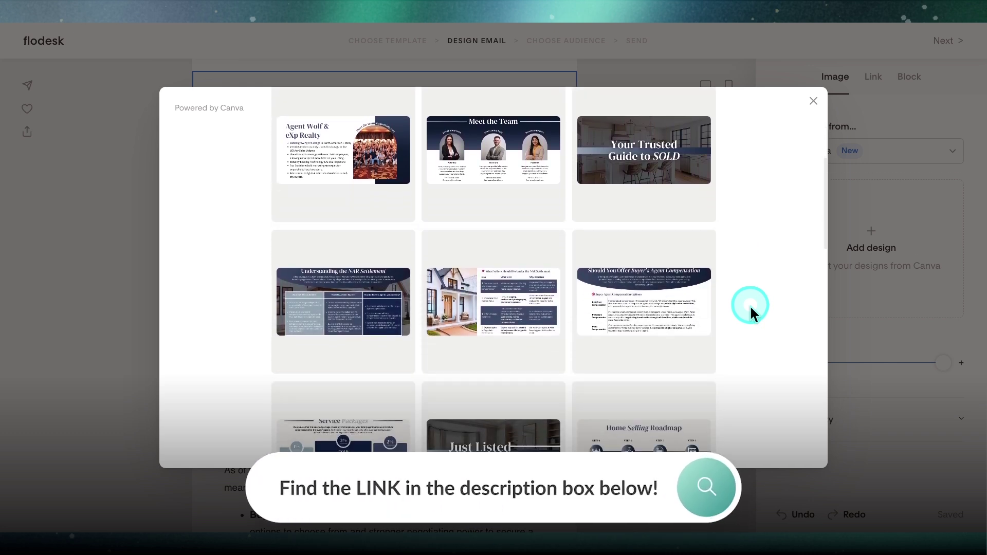
{"action": "scroll", "coordinate": [749, 304], "scroll_direction": "down", "scroll_amount": 5}
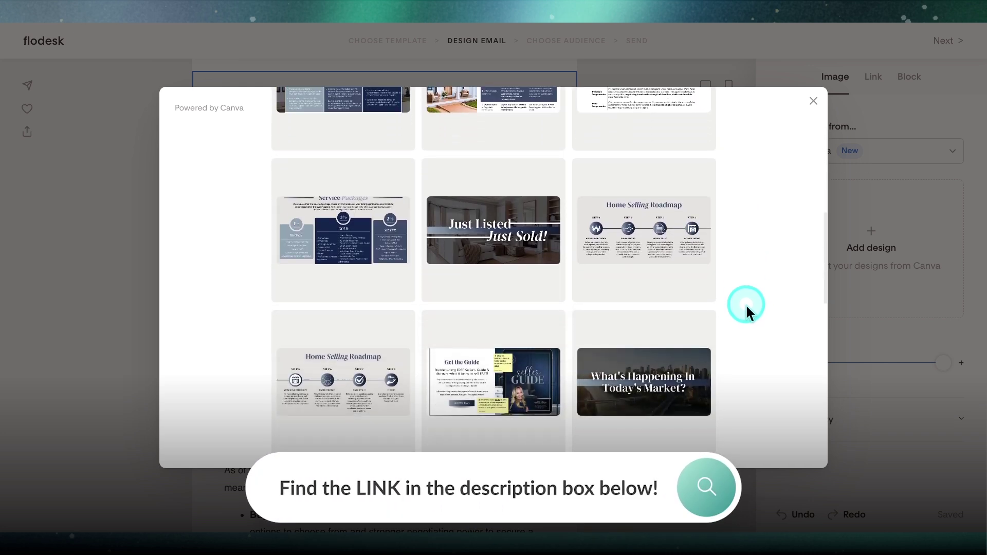
{"action": "scroll", "coordinate": [745, 304], "scroll_direction": "down", "scroll_amount": 4}
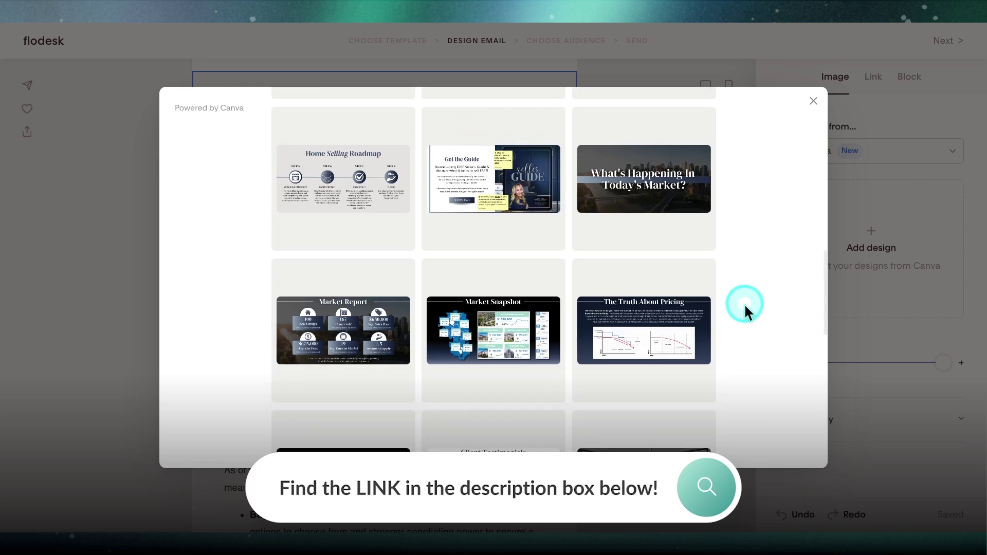
{"action": "mouse_move", "coordinate": [345, 289]}
{"action": "key", "text": "ctrl"}
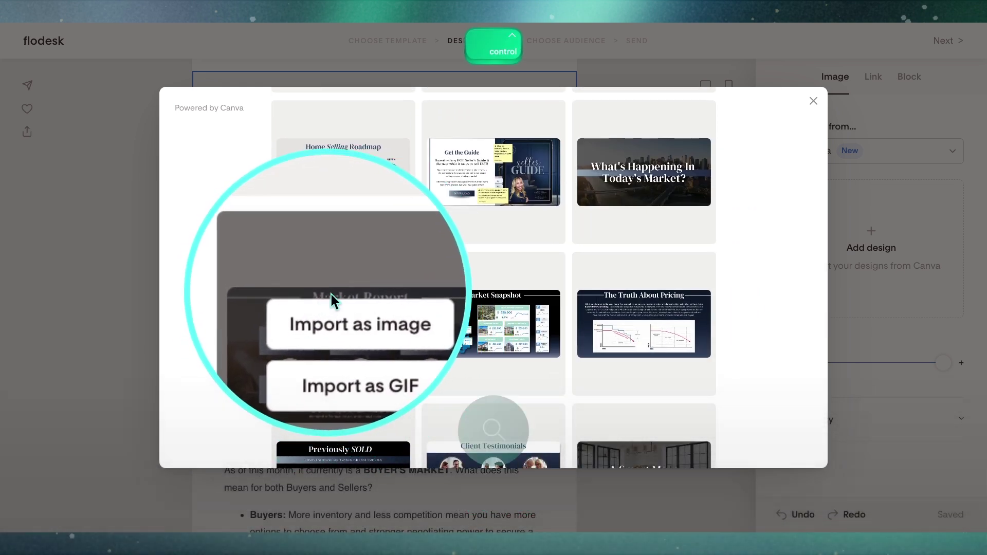
{"action": "left_click", "coordinate": [347, 310]}
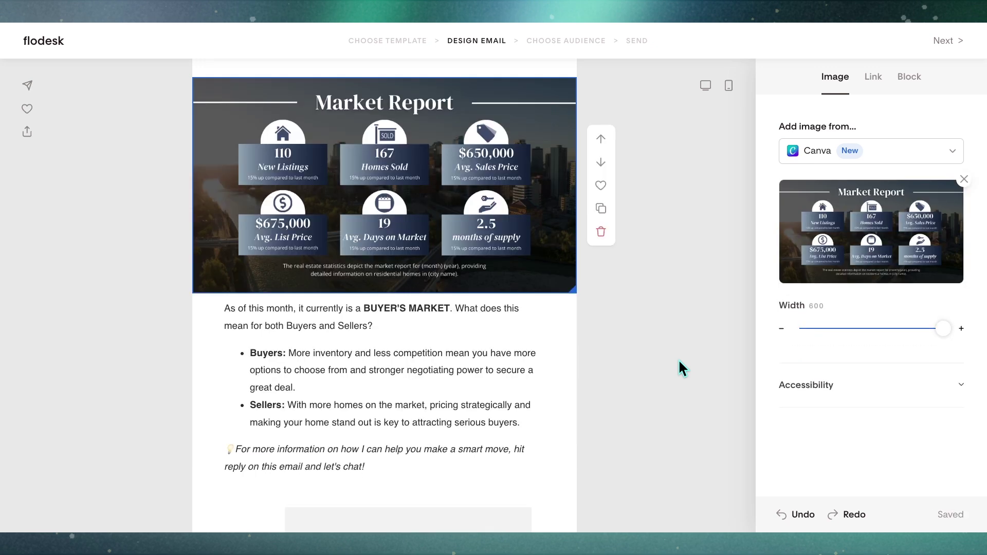
Move the 36-height spacer below the Market Report image, then select the image.
{"action": "scroll", "coordinate": [637, 343], "scroll_direction": "up", "scroll_amount": 2}
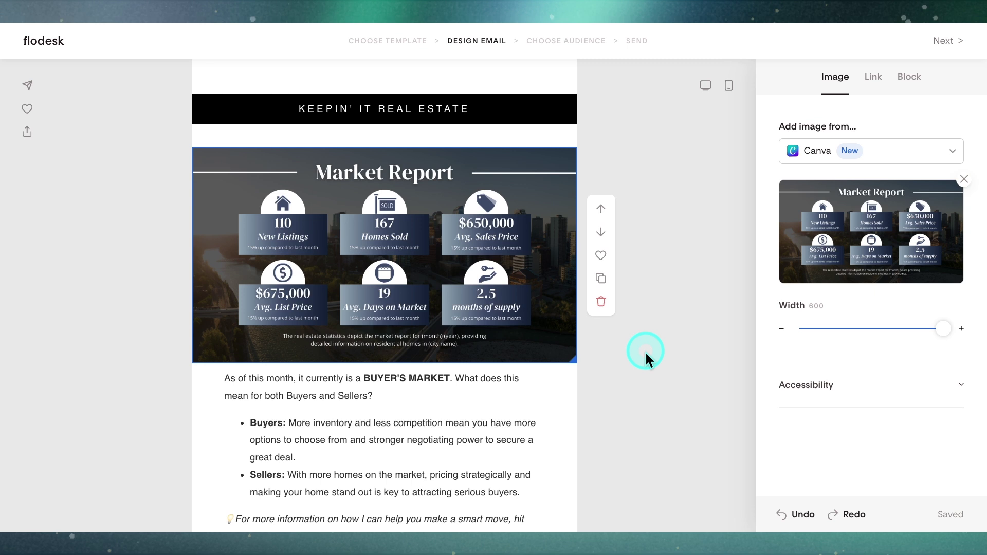
{"action": "left_click", "coordinate": [436, 133]}
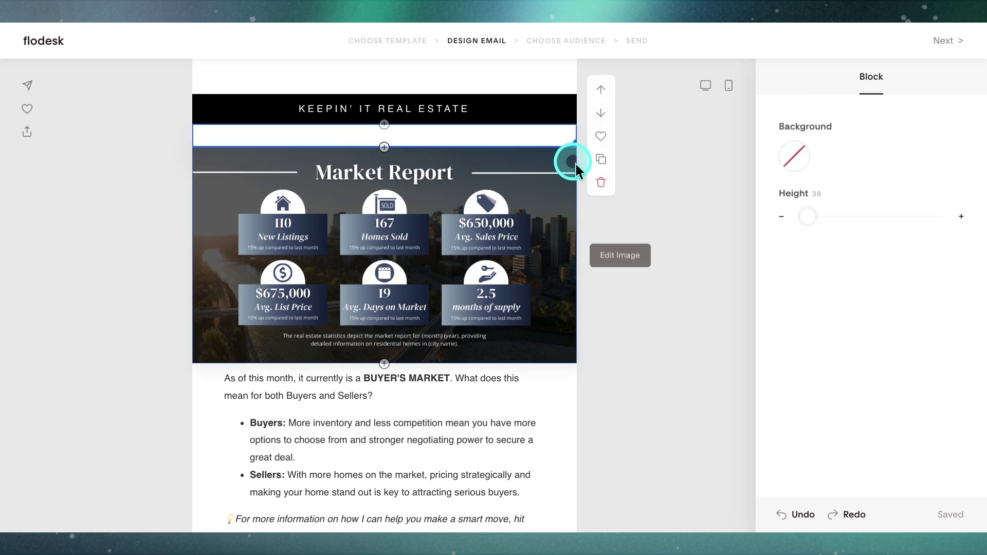
{"action": "left_click", "coordinate": [600, 113]}
{"action": "scroll", "coordinate": [591, 251], "scroll_direction": "down", "scroll_amount": 2}
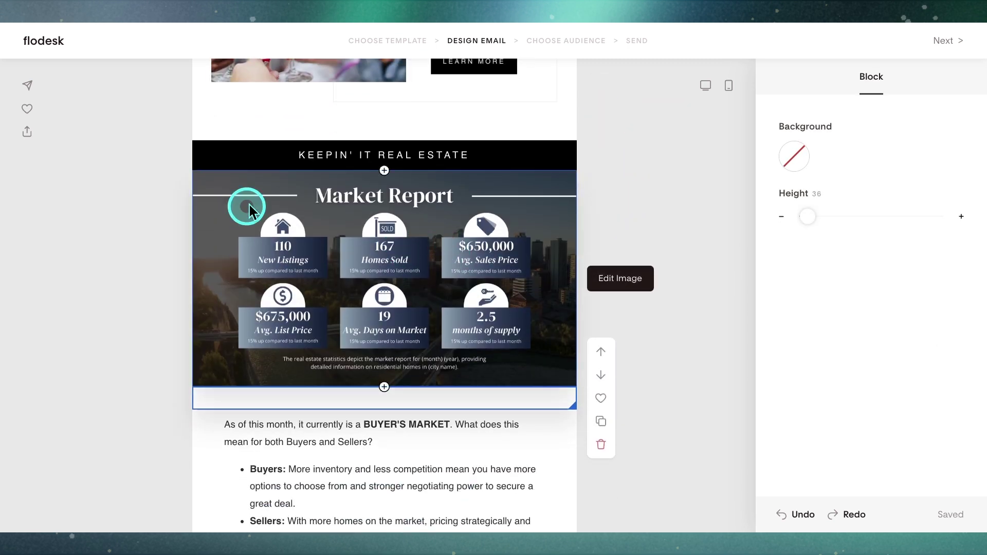
{"action": "left_click", "coordinate": [367, 328]}
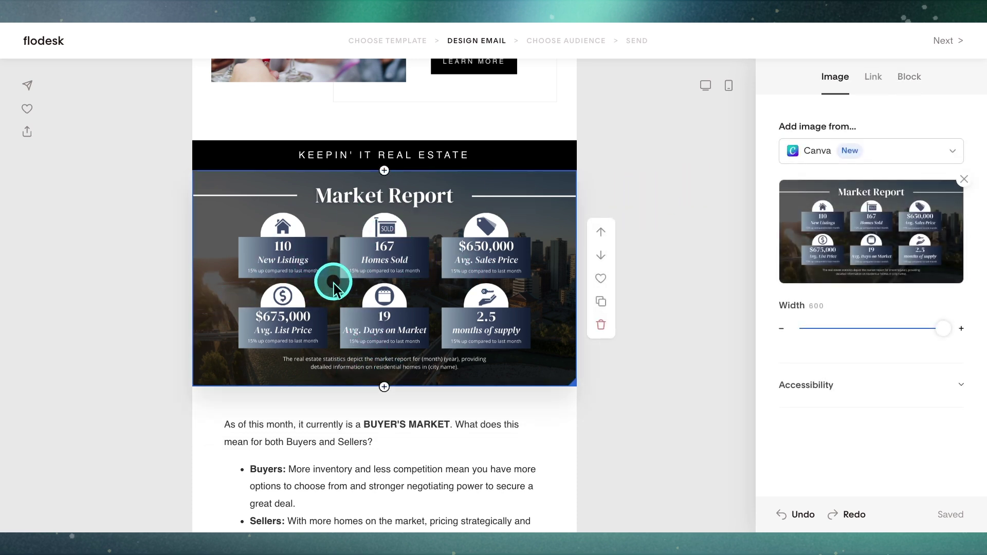
Open the Market Report image in Canva and go to page 16.
{"action": "mouse_move", "coordinate": [947, 254]}
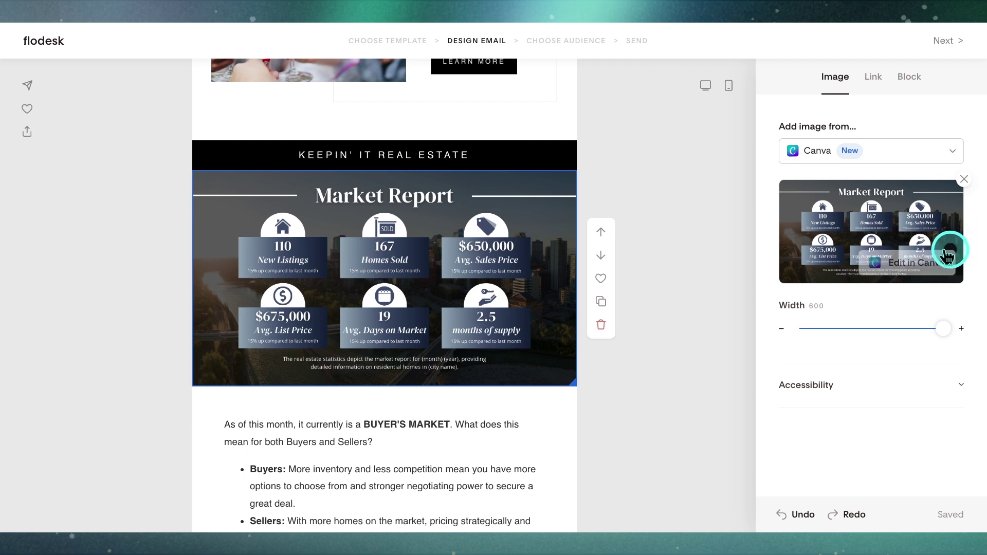
{"action": "left_click", "coordinate": [890, 270]}
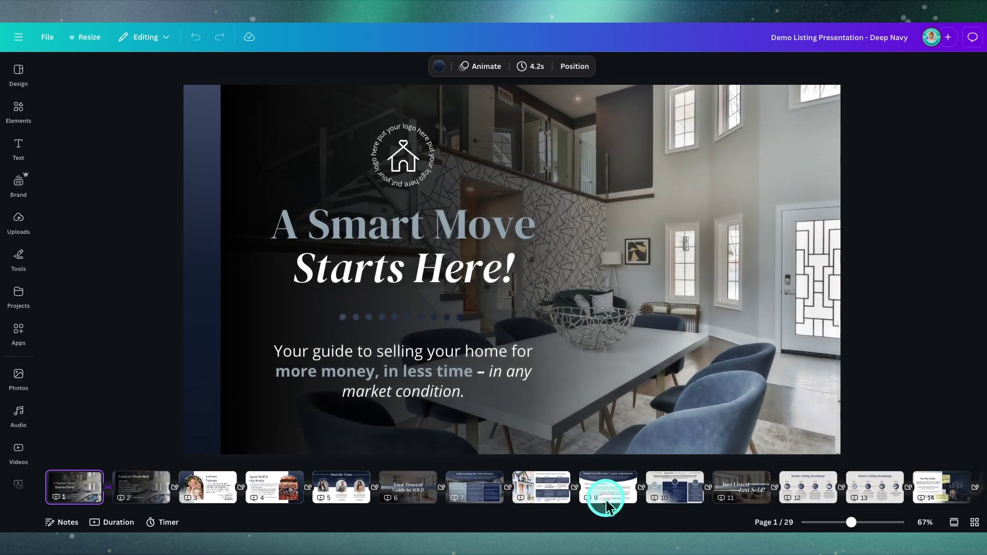
{"action": "scroll", "coordinate": [602, 491], "scroll_direction": "right", "scroll_amount": 10}
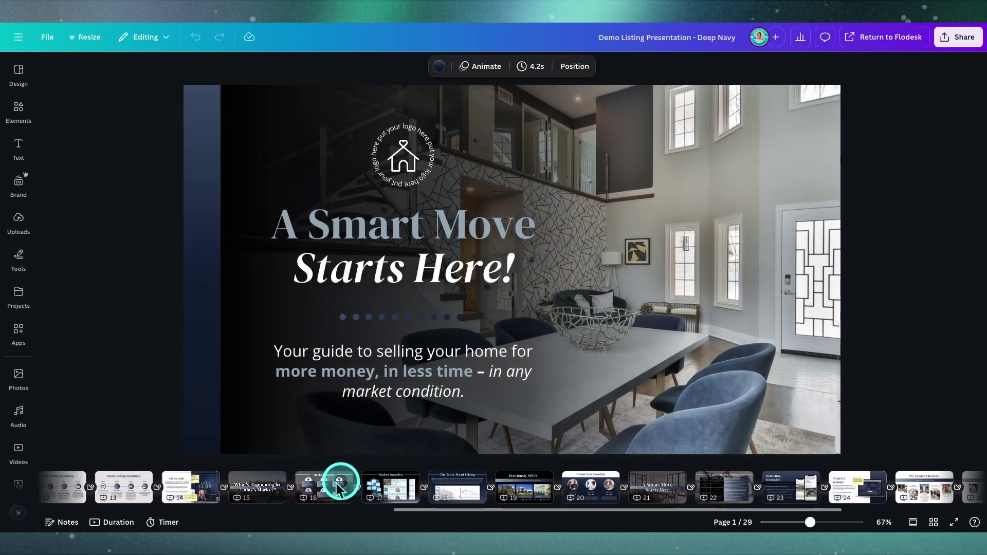
{"action": "left_click", "coordinate": [327, 488]}
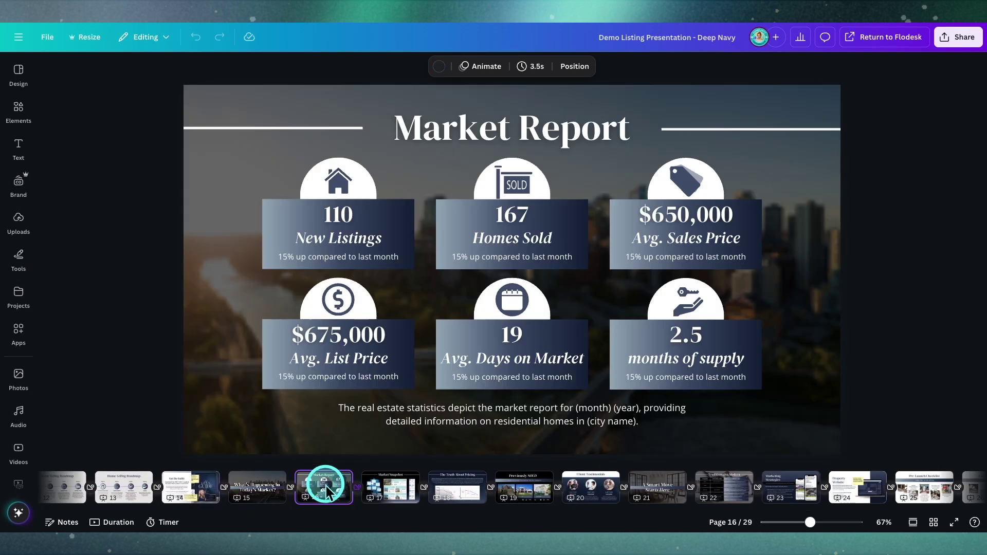
Edit the New Listings number from 110 to 100.
{"action": "left_click", "coordinate": [342, 217], "text": "ctrl"}
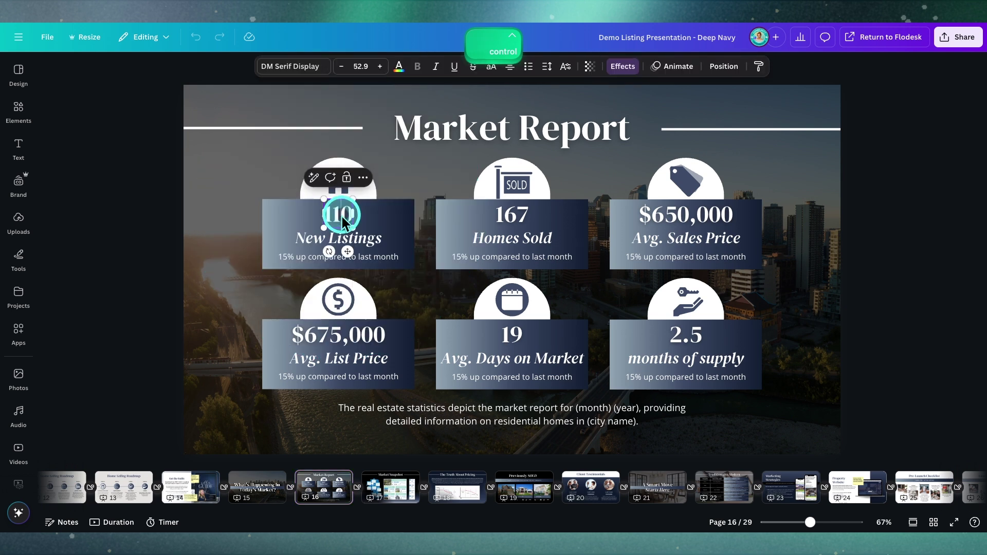
{"action": "key", "text": "BackSpace"}
{"action": "type", "text": "0"}
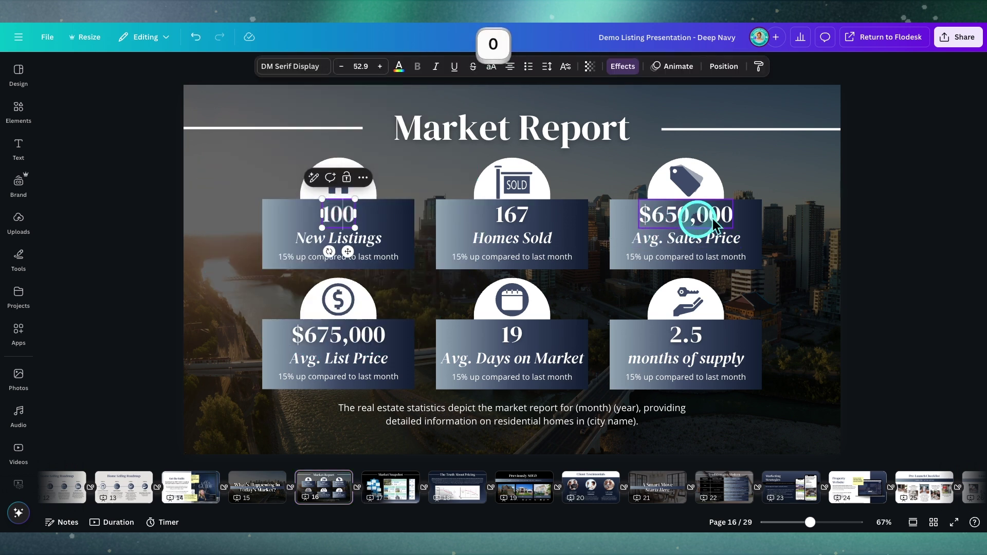
{"action": "left_click", "coordinate": [395, 184]}
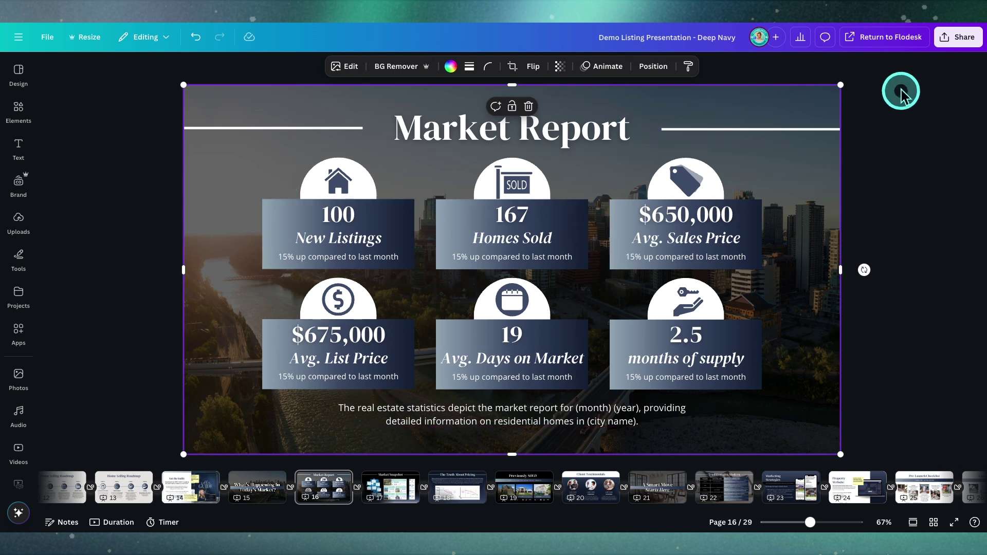
Send the updated Market Report design back to Flodesk using Return to Flodesk.
{"action": "key", "text": "alt"}
{"action": "key", "text": "ctrl"}
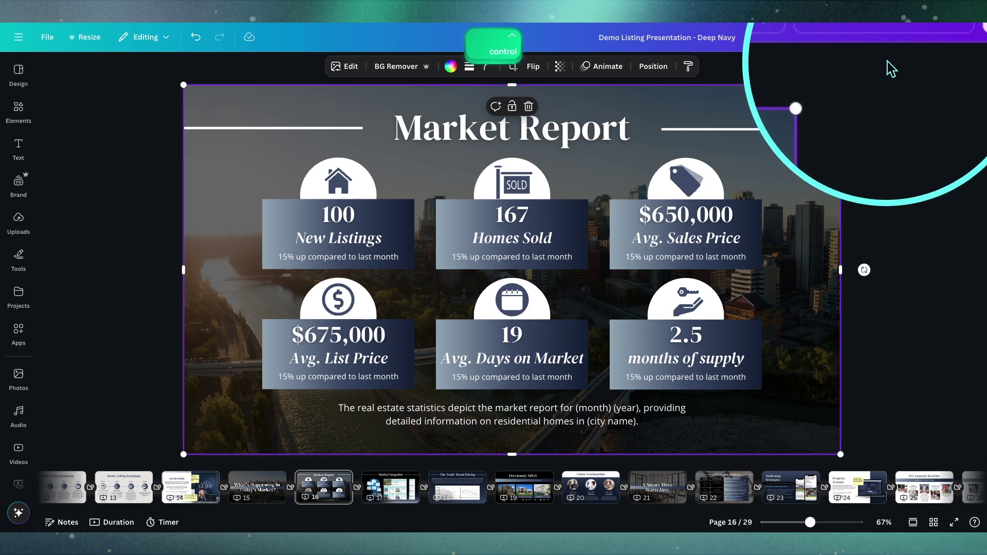
{"action": "left_click", "coordinate": [885, 41]}
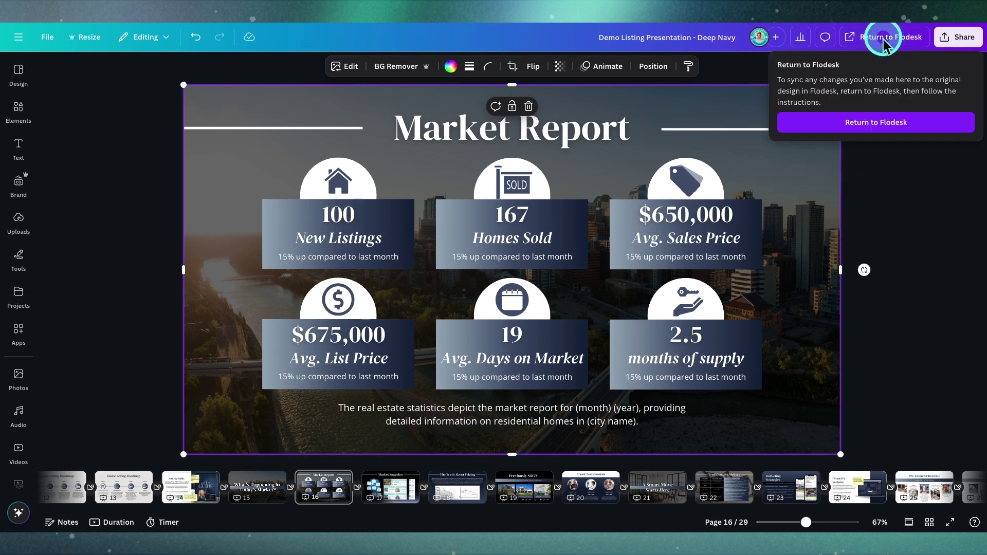
{"action": "key", "text": "ctrl"}
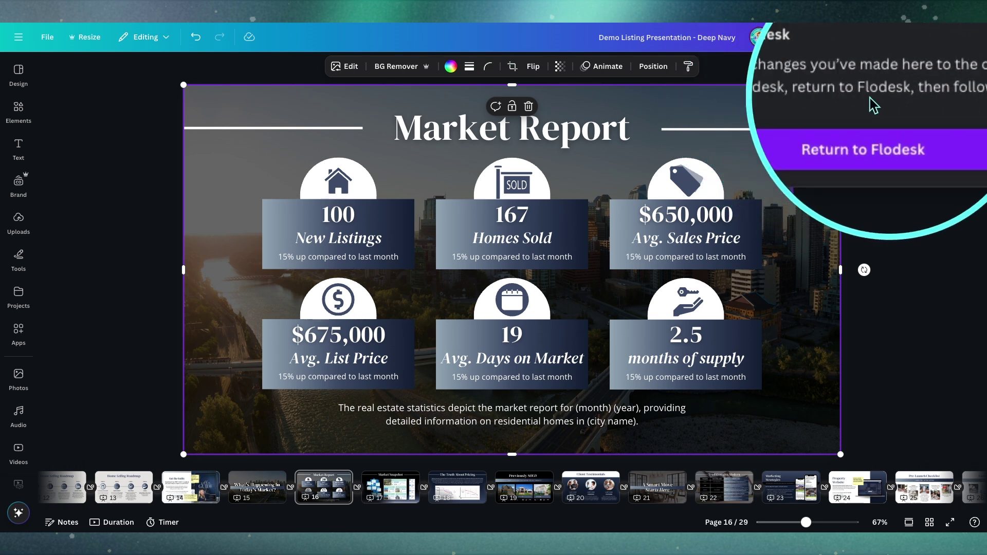
{"action": "left_click", "coordinate": [842, 109]}
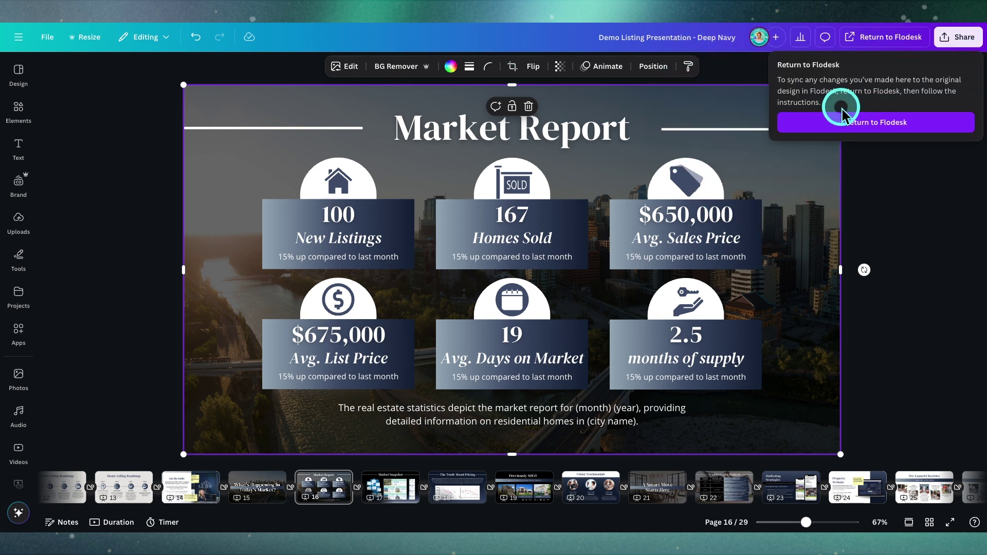
{"action": "left_click", "coordinate": [898, 124]}
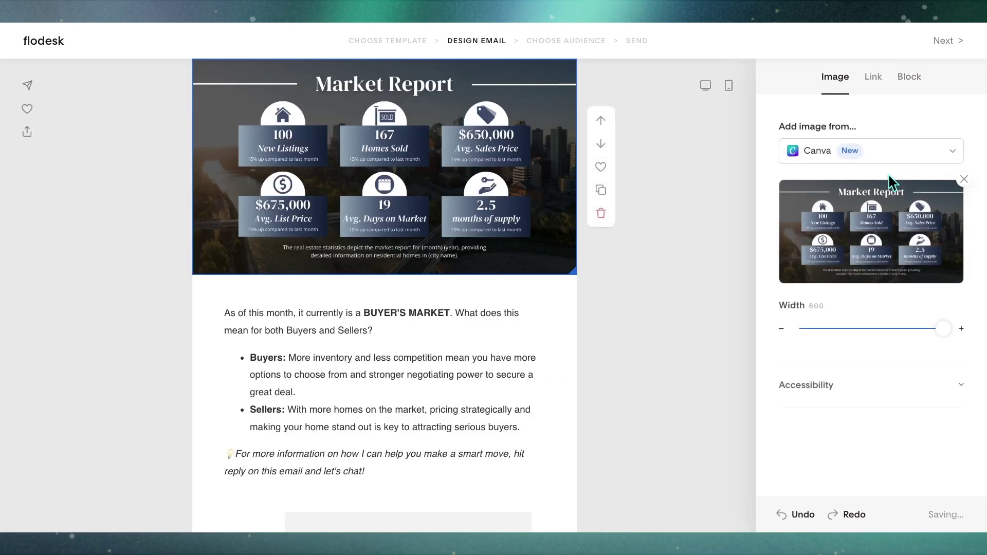
{"action": "scroll", "coordinate": [708, 323], "scroll_direction": "up", "scroll_amount": 4}
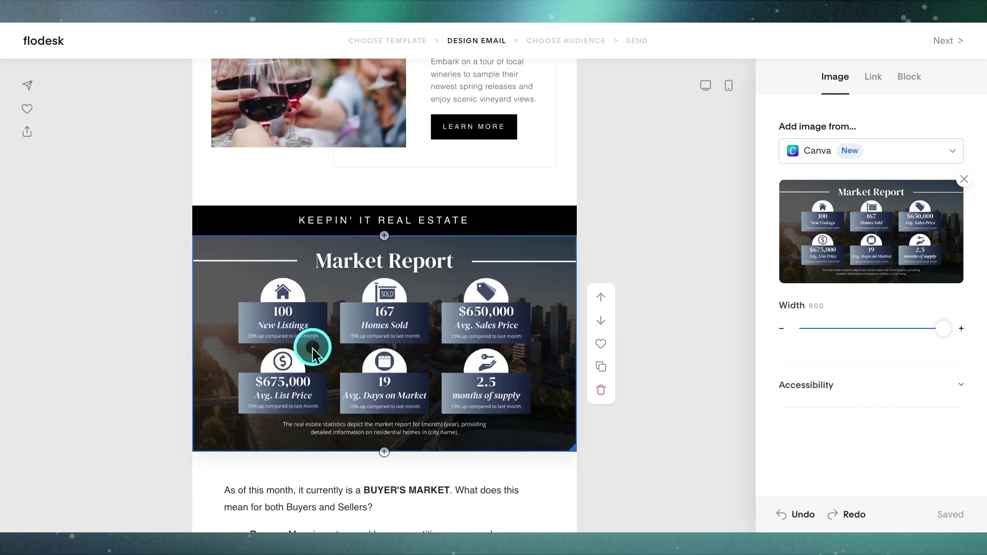
{"action": "key", "text": "ctrl"}
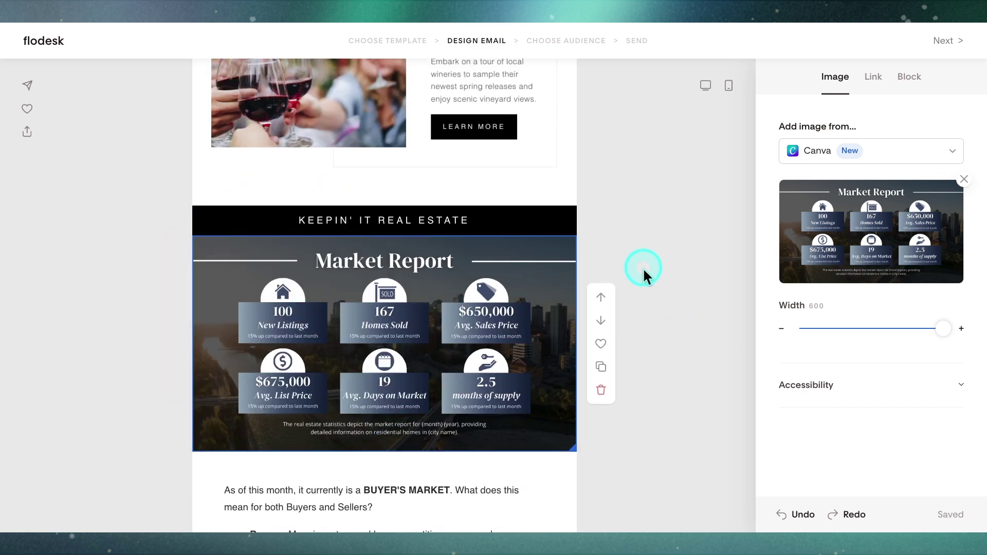
{"action": "scroll", "coordinate": [642, 267], "scroll_direction": "down", "scroll_amount": 2}
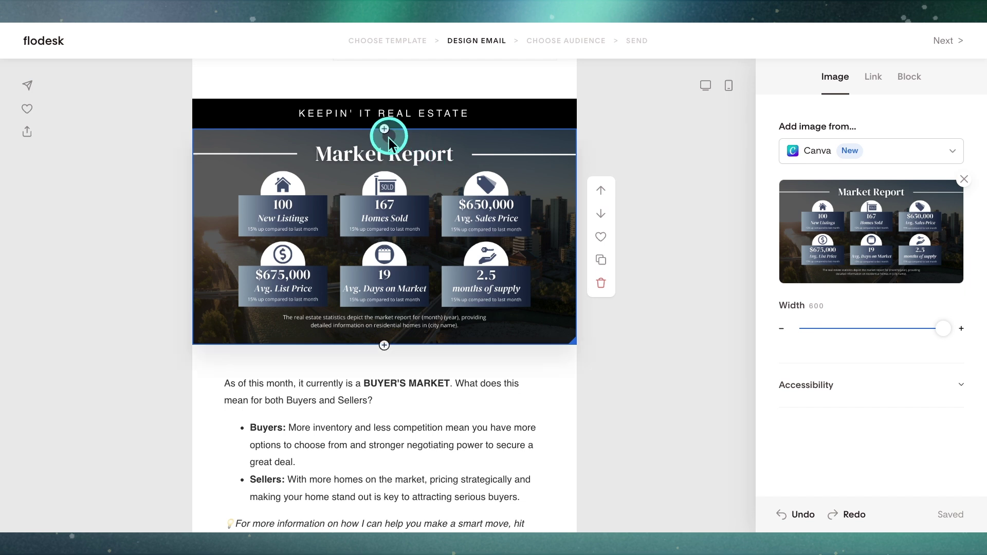
{"action": "key", "text": "ctrl"}
Insert an Image block above the Market Report image with Canva as its source.
{"action": "left_click", "coordinate": [384, 129]}
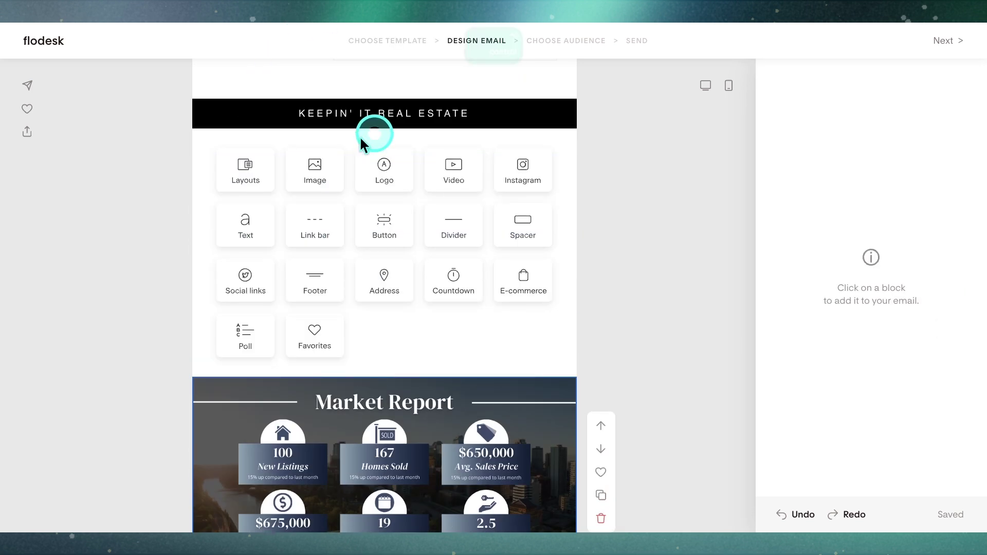
{"action": "left_click", "coordinate": [318, 174]}
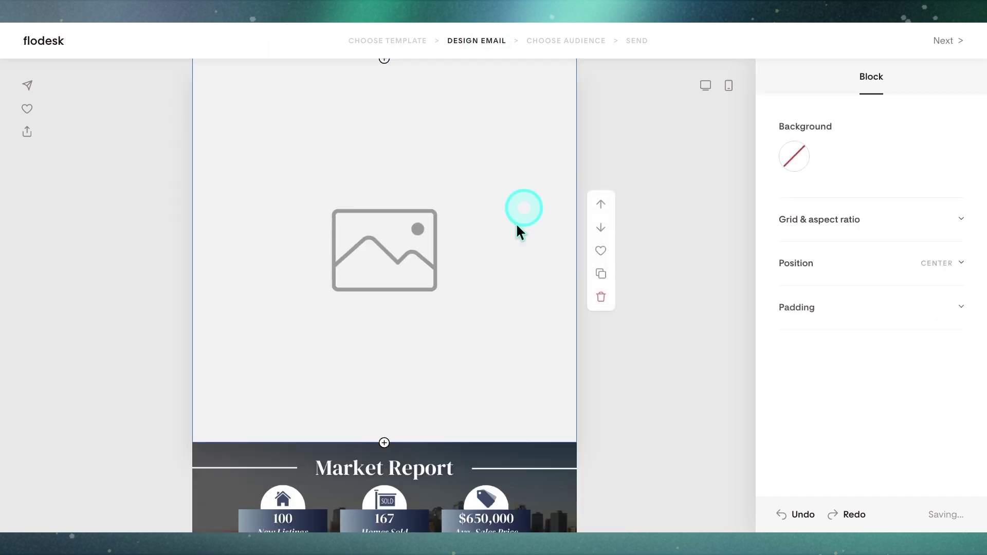
{"action": "left_click", "coordinate": [421, 293]}
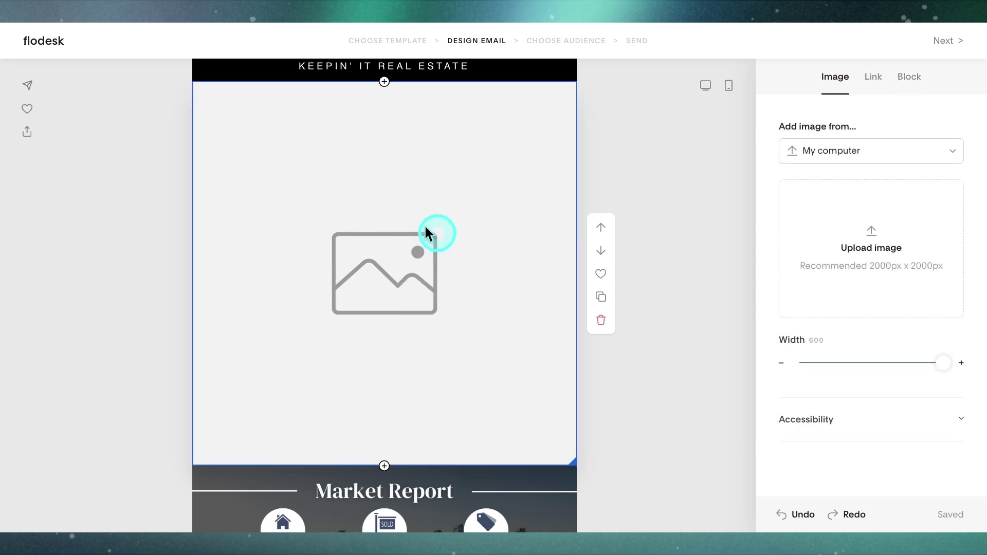
{"action": "left_click", "coordinate": [807, 147]}
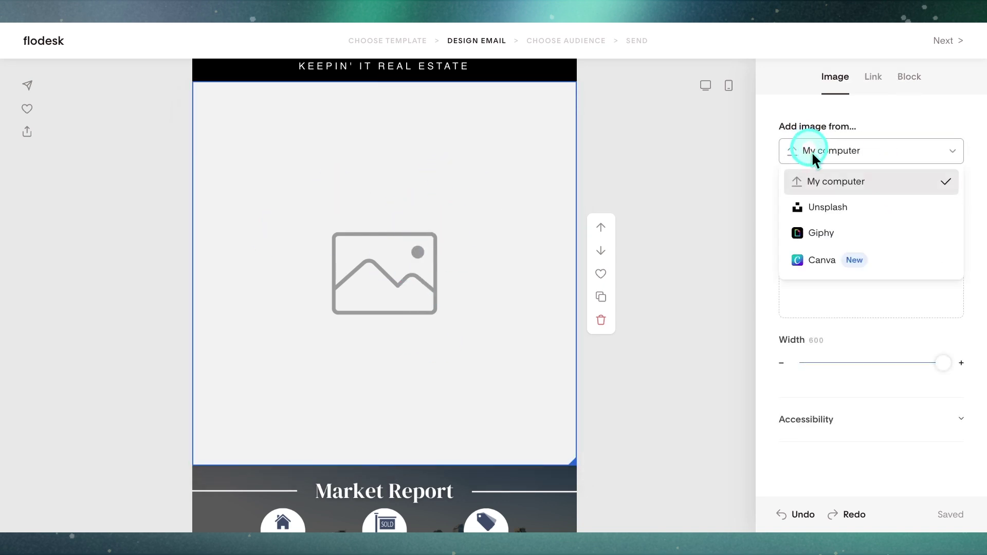
{"action": "left_click", "coordinate": [815, 257]}
Import the first page of the Canva Heading design as an animated GIF.
{"action": "left_click", "coordinate": [870, 231]}
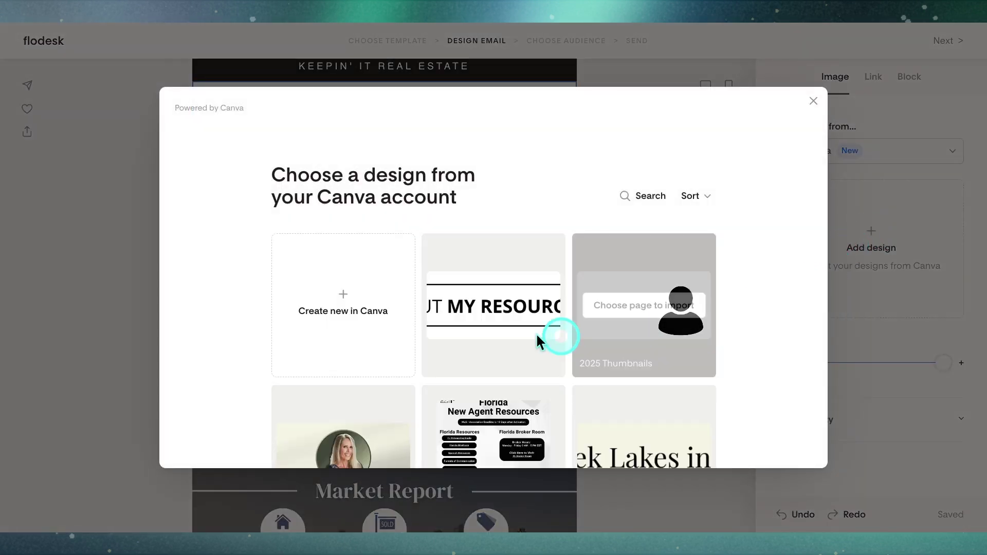
{"action": "mouse_move", "coordinate": [535, 307]}
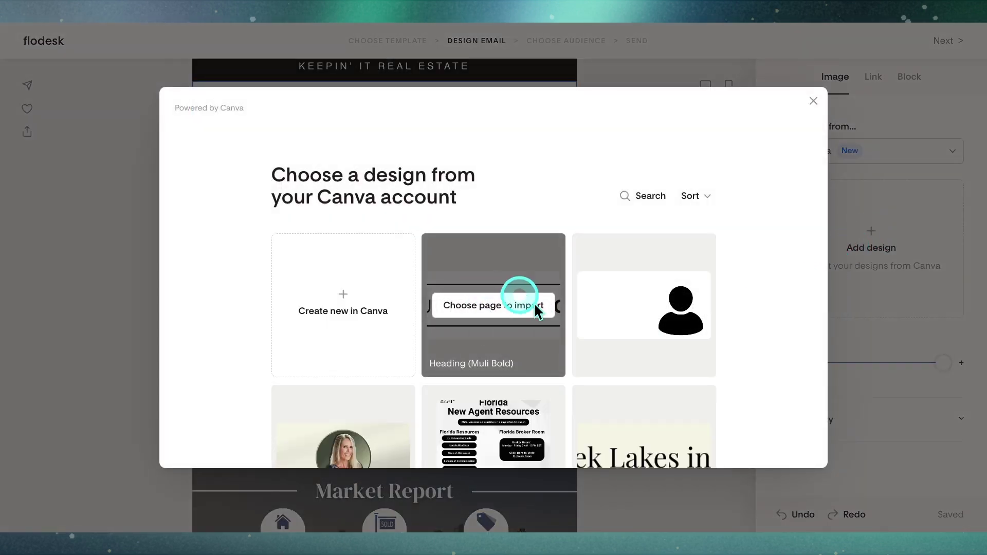
{"action": "left_click", "coordinate": [499, 307]}
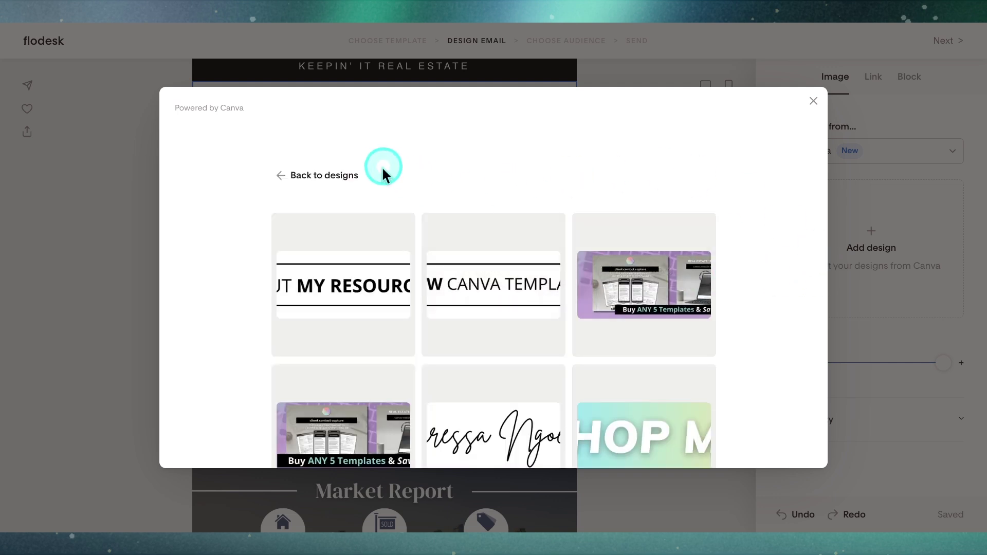
{"action": "mouse_move", "coordinate": [357, 286]}
{"action": "left_click", "coordinate": [341, 302]}
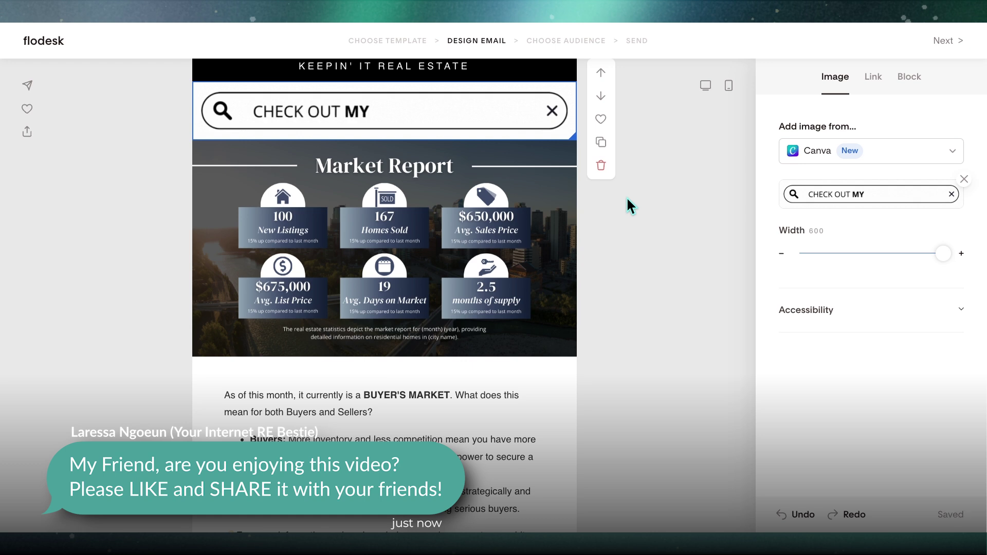
Shrink the CHECK OUT MY graphic's width from 600, then reselect it to reveal Edit in Canva.
{"action": "left_click", "coordinate": [630, 203]}
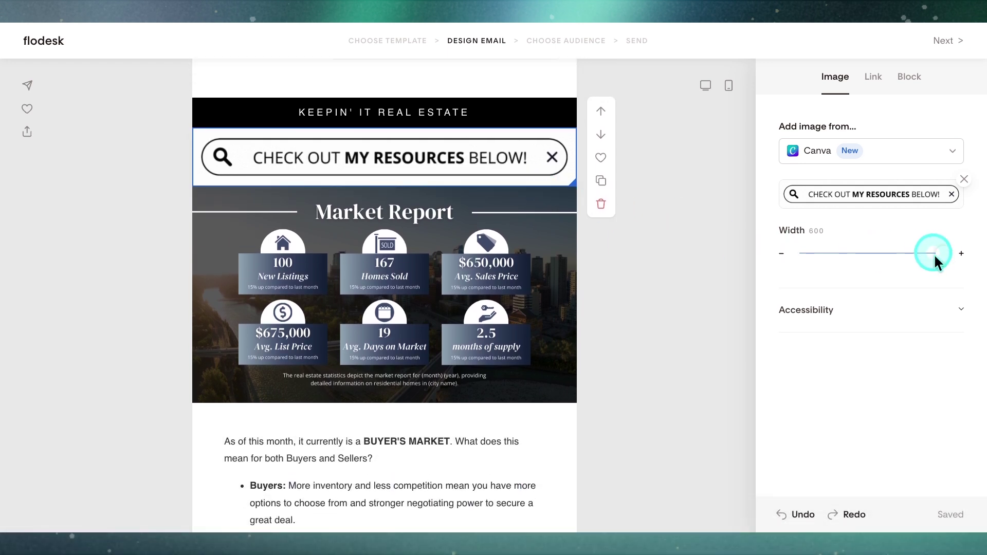
{"action": "left_click_drag", "start_coordinate": [933, 254], "coordinate": [885, 255]}
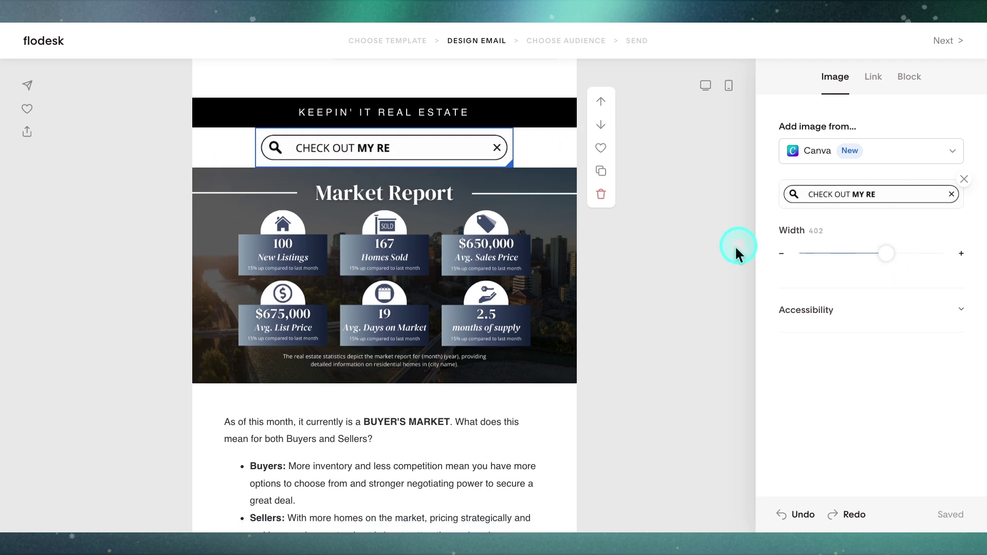
{"action": "left_click", "coordinate": [677, 249]}
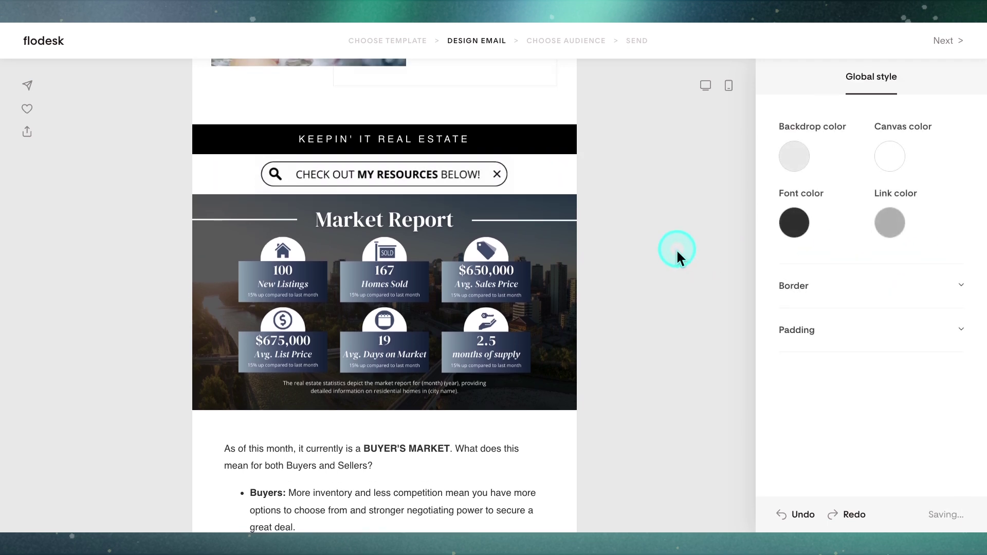
{"action": "left_click", "coordinate": [480, 176]}
{"action": "mouse_move", "coordinate": [920, 195]}
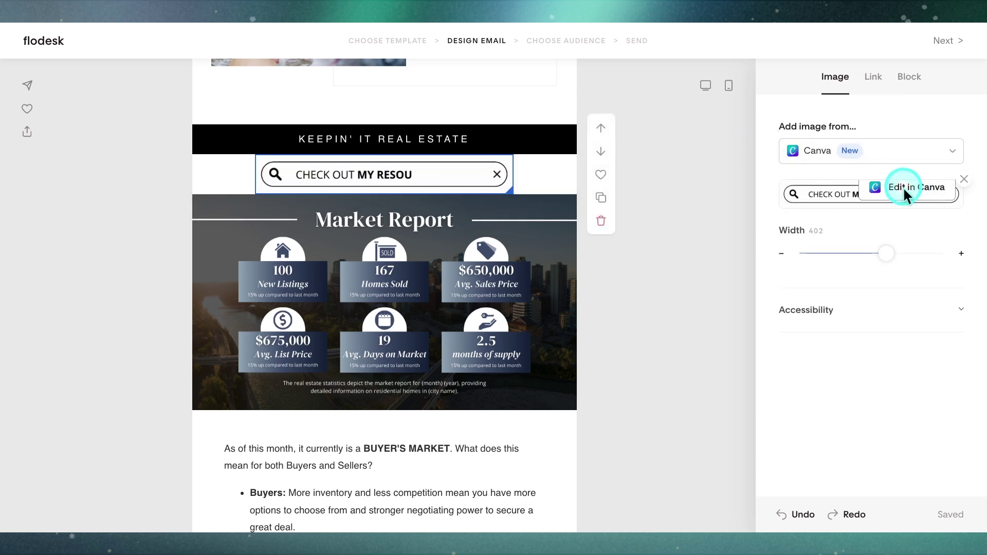
Open the header graphic in Canva and confirm its 650 × 100 px size.
{"action": "left_click", "coordinate": [913, 191]}
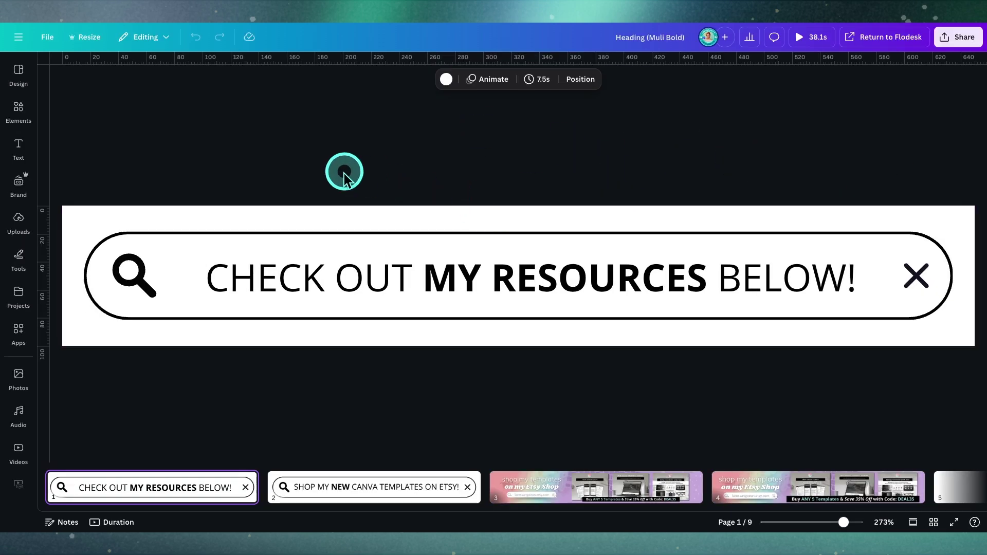
{"action": "left_click", "coordinate": [53, 40]}
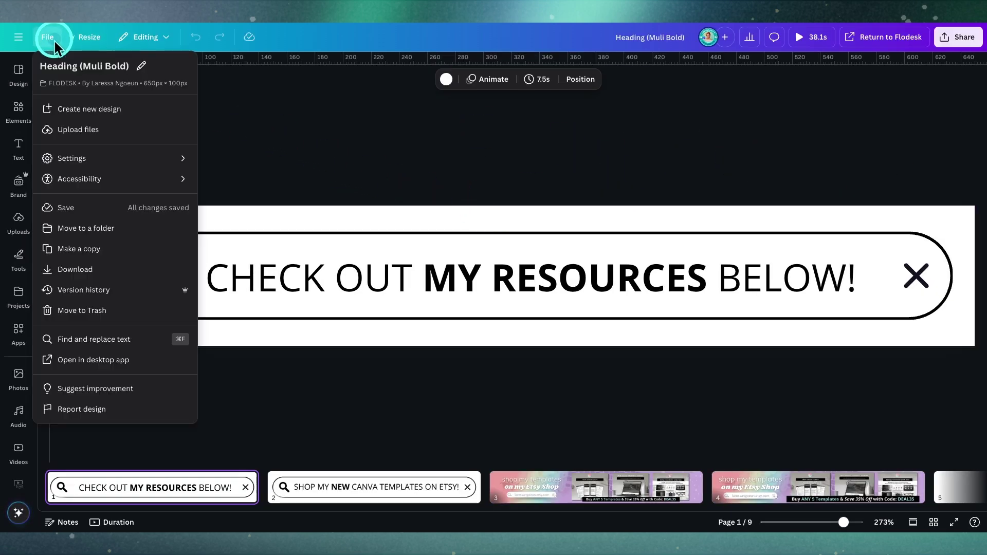
{"action": "key", "text": "ctrl"}
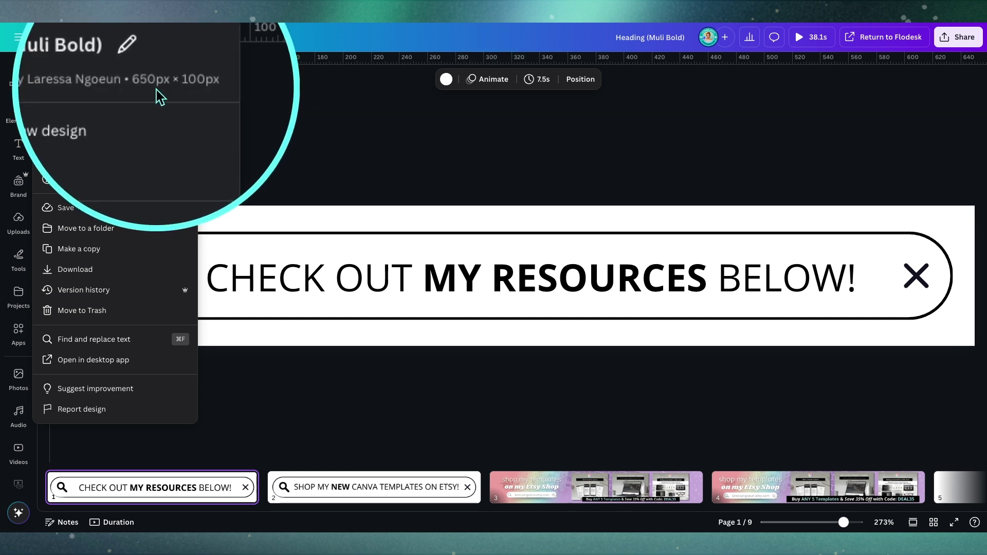
{"action": "left_click", "coordinate": [288, 145]}
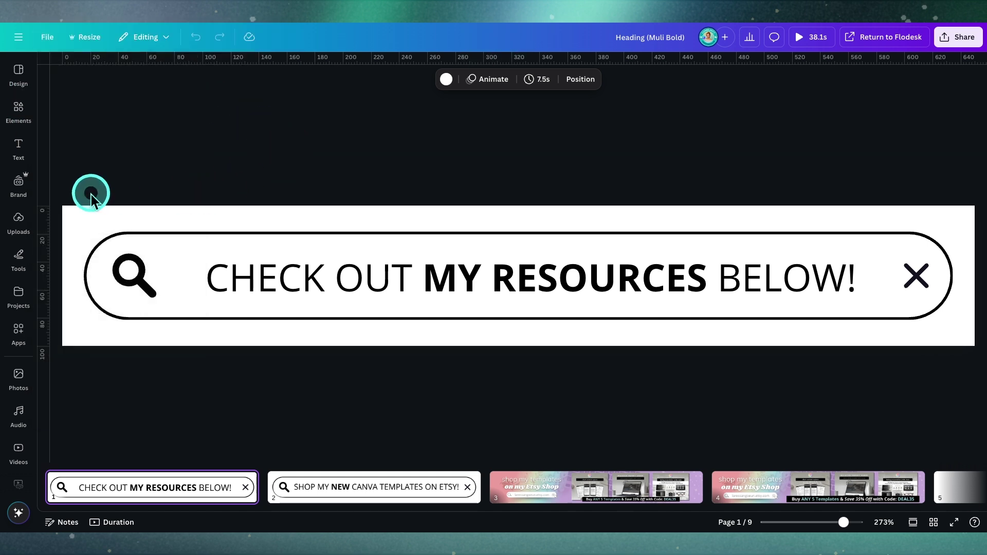
Select the search-bar group, then the page behind it.
{"action": "mouse_move", "coordinate": [88, 190]}
{"action": "left_mouse_down"}
{"action": "mouse_move", "coordinate": [480, 201]}
{"action": "mouse_move", "coordinate": [928, 194]}
{"action": "mouse_move", "coordinate": [779, 206]}
{"action": "left_mouse_up"}
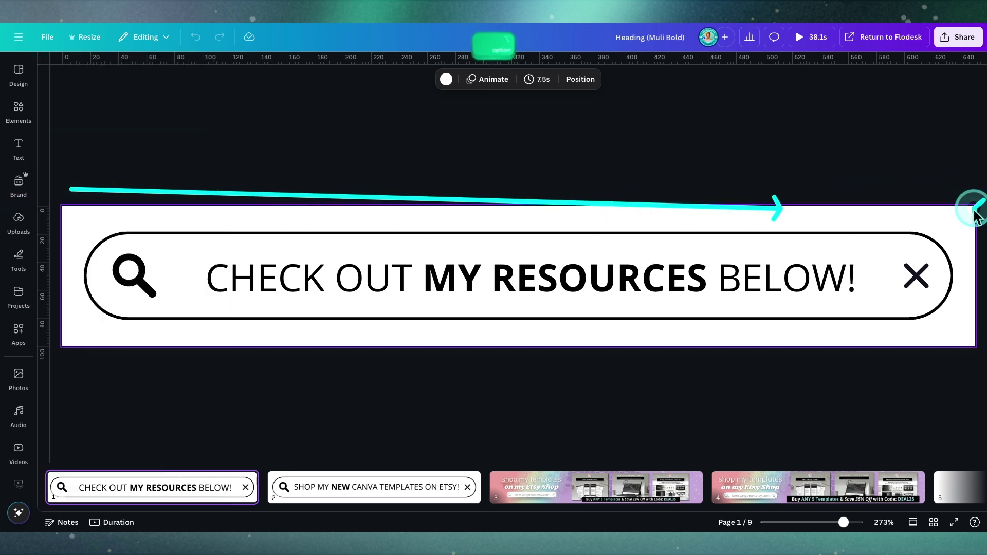
{"action": "left_click_drag", "start_coordinate": [971, 209], "coordinate": [973, 336]}
{"action": "left_click", "coordinate": [226, 308]}
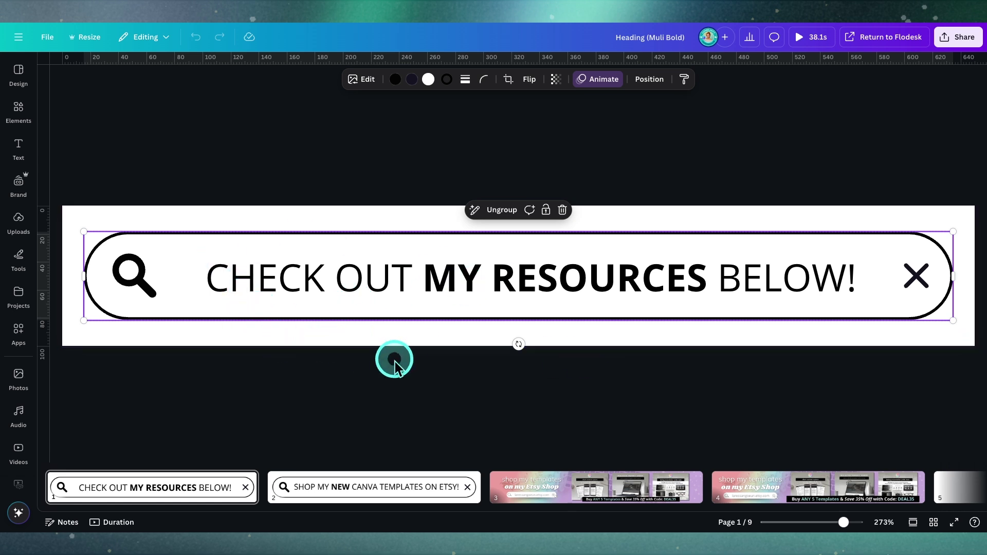
{"action": "left_click", "coordinate": [359, 344]}
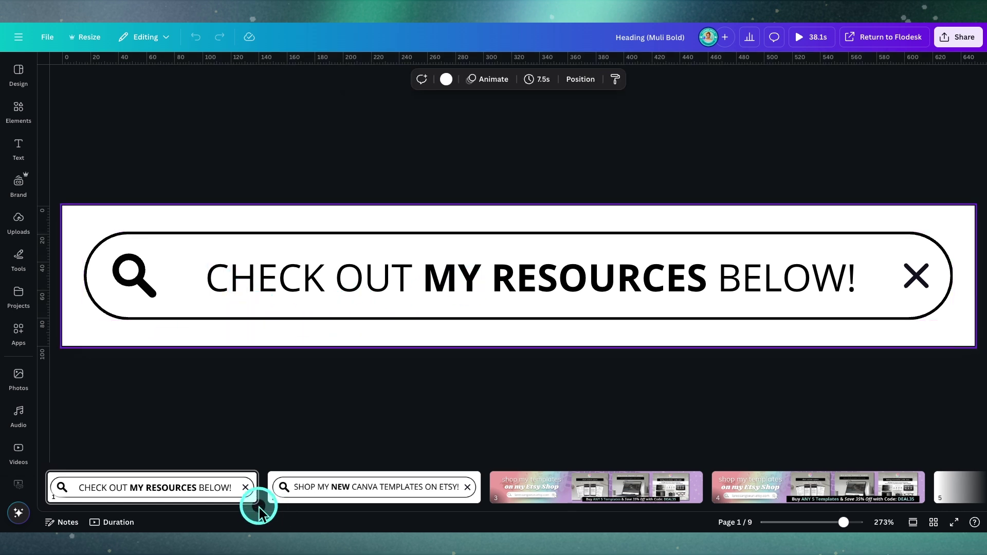
Ungroup the search-bar header into text, bar graphic and background layers, and review them in Layers.
{"action": "left_click", "coordinate": [224, 288]}
{"action": "left_click", "coordinate": [225, 289]}
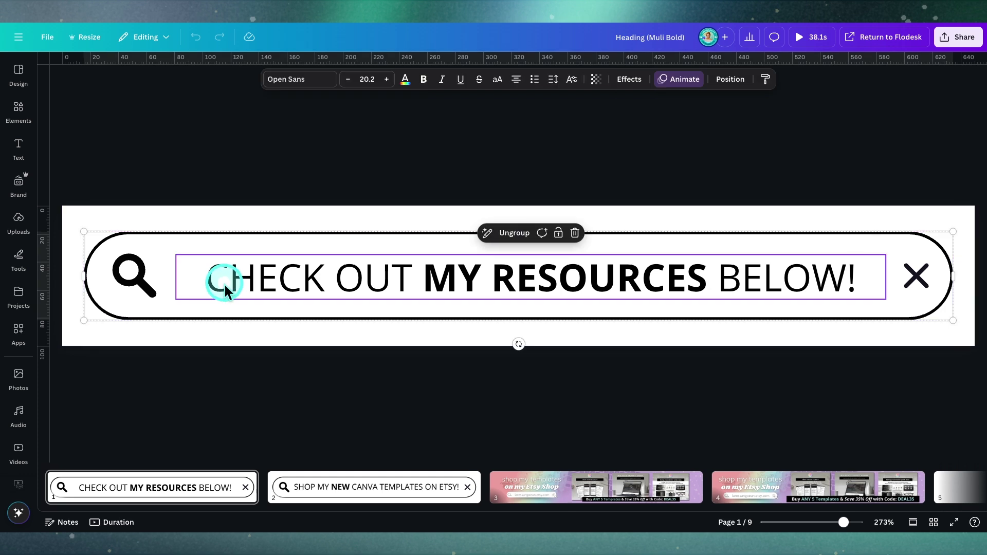
{"action": "left_click", "coordinate": [514, 234]}
{"action": "left_click", "coordinate": [756, 80]}
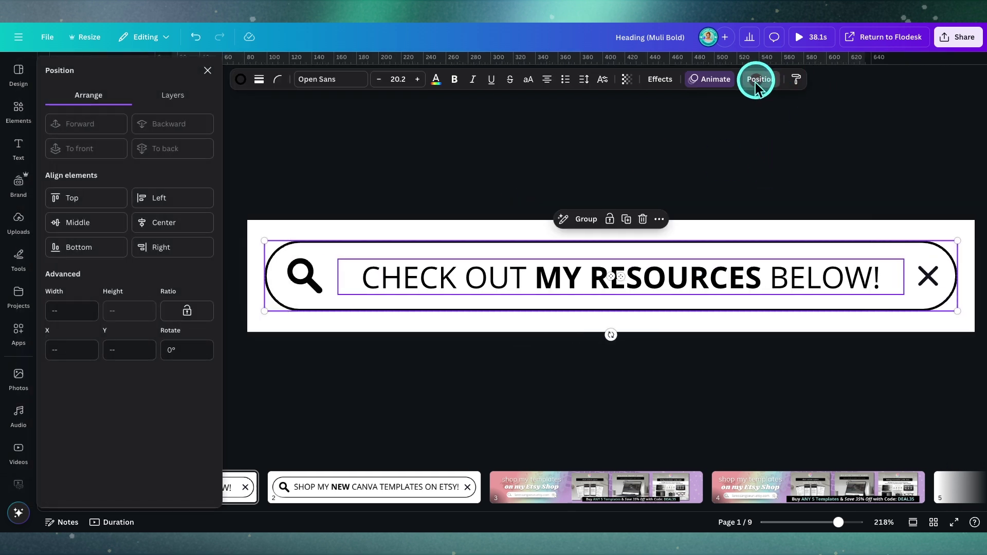
{"action": "left_click", "coordinate": [174, 95]}
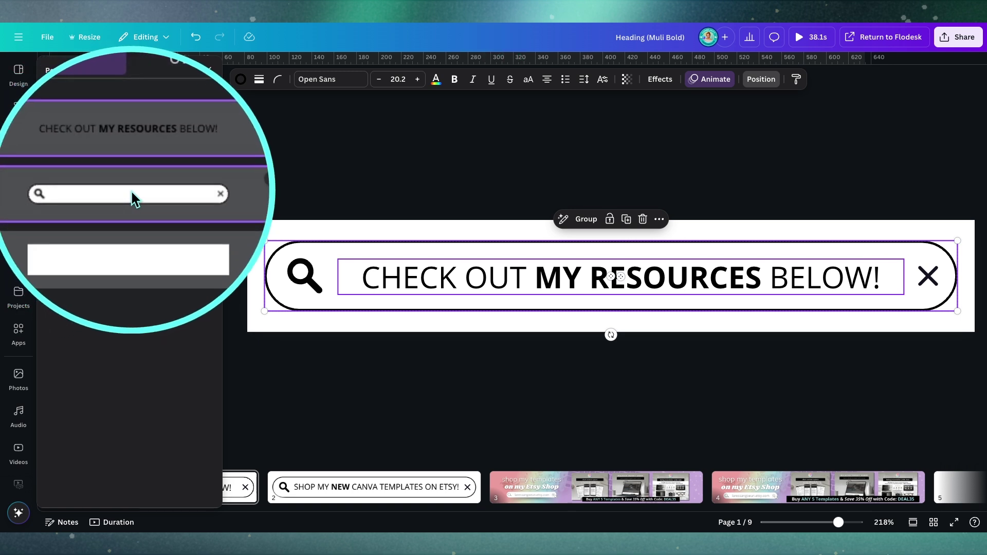
{"action": "left_click", "coordinate": [132, 198]}
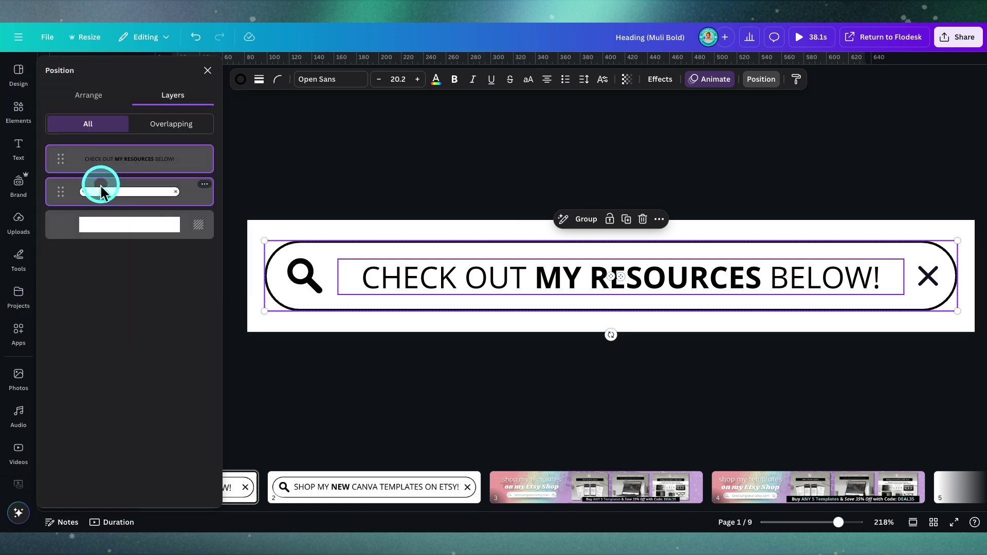
{"action": "left_click", "coordinate": [25, 107]}
Search the Elements library for 'search bar' and show all graphic results.
{"action": "left_click", "coordinate": [104, 76]}
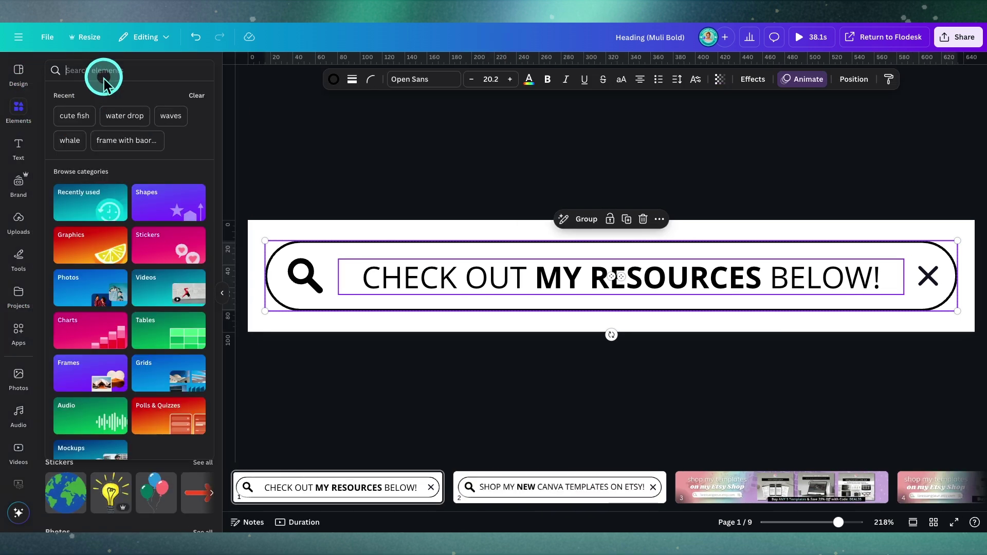
{"action": "type", "text": "search bar"}
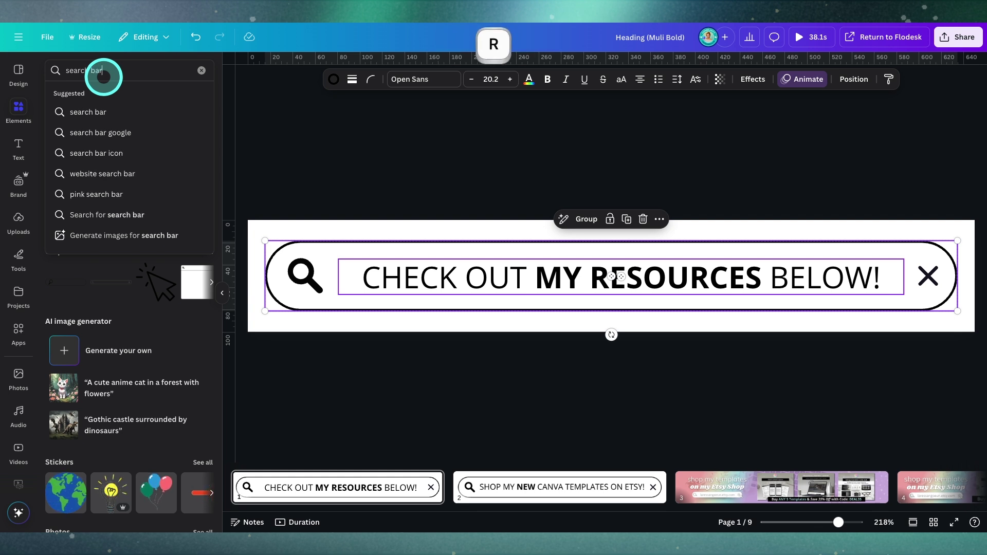
{"action": "key", "text": "Return"}
{"action": "left_click", "coordinate": [195, 150]}
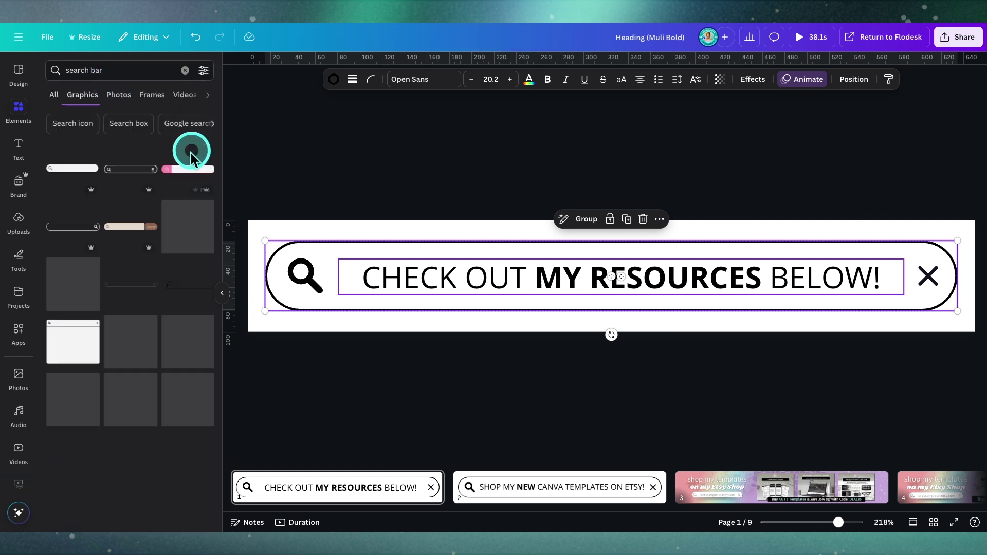
Reselect the CHECK OUT MY RESOURCES BELOW! heading text on the page.
{"action": "key", "text": "ctrl"}
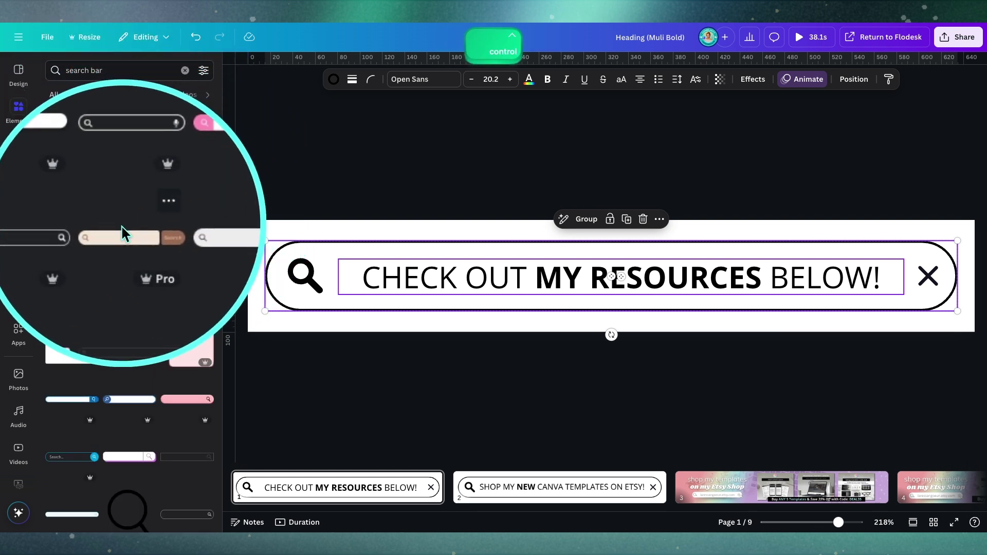
{"action": "left_click", "coordinate": [417, 328]}
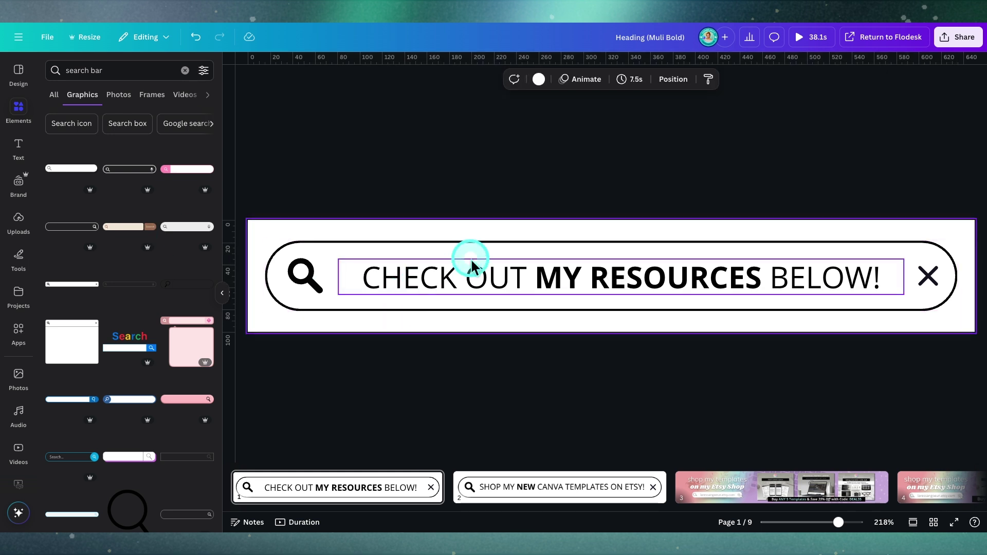
{"action": "left_click", "coordinate": [472, 266]}
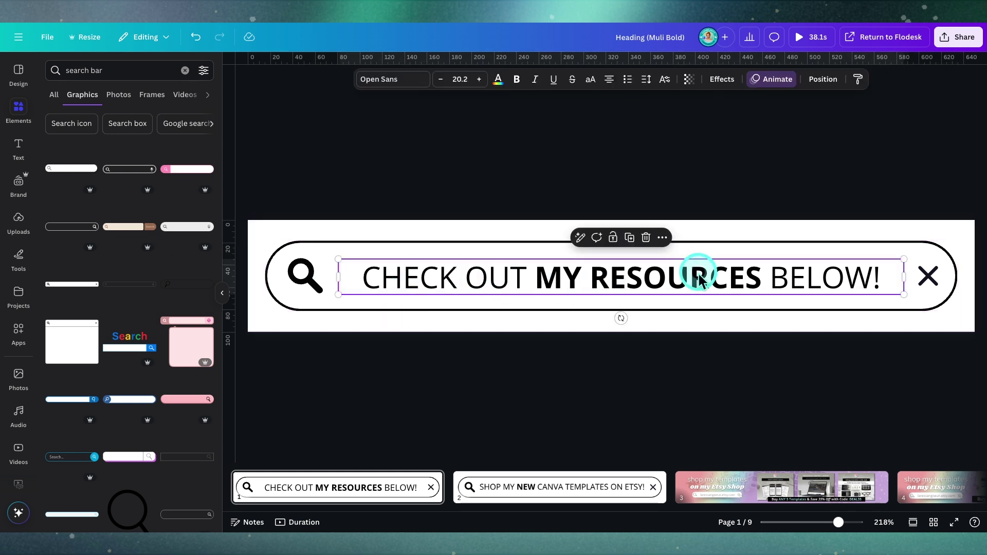
{"action": "left_click", "coordinate": [477, 327]}
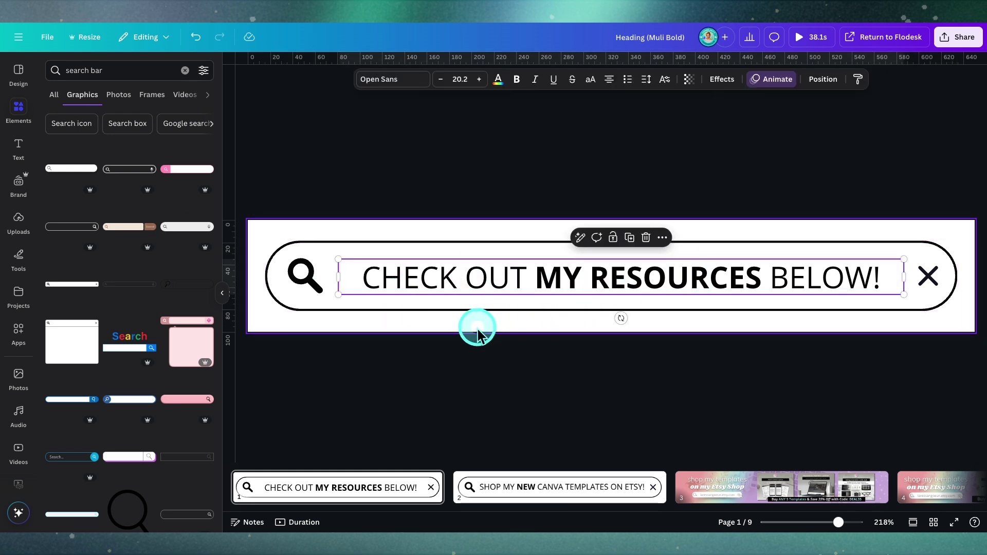
{"action": "left_click", "coordinate": [451, 286]}
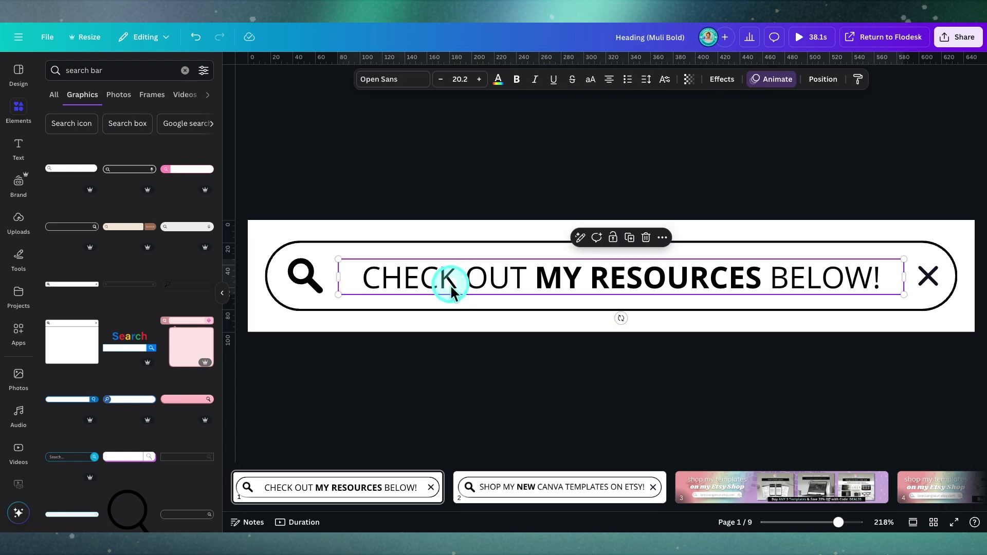
{"action": "key", "text": "ctrl"}
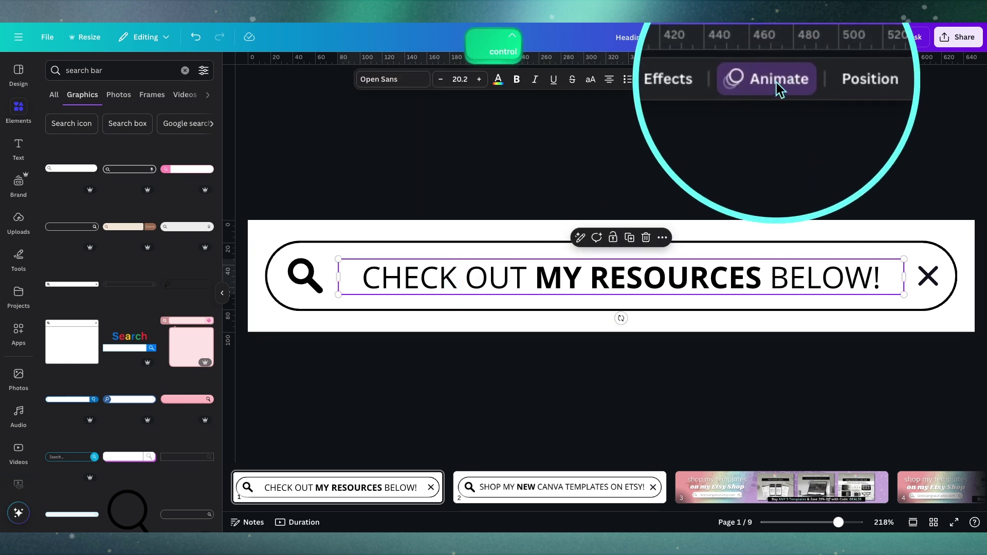
Set the heading's Typewriter animation to Both, by Character, then select all search-bar pieces.
{"action": "left_click", "coordinate": [774, 81]}
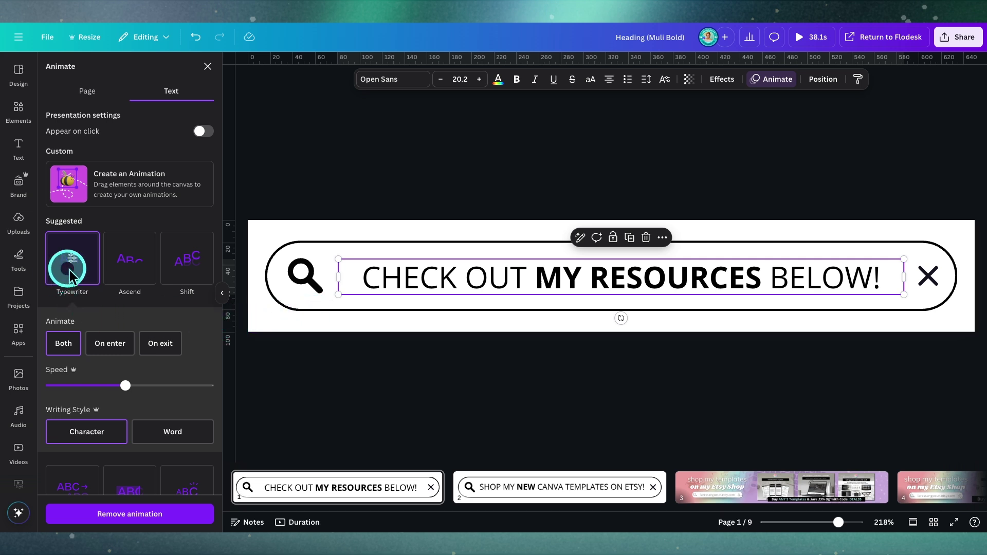
{"action": "scroll", "coordinate": [71, 303], "scroll_direction": "down", "scroll_amount": 1}
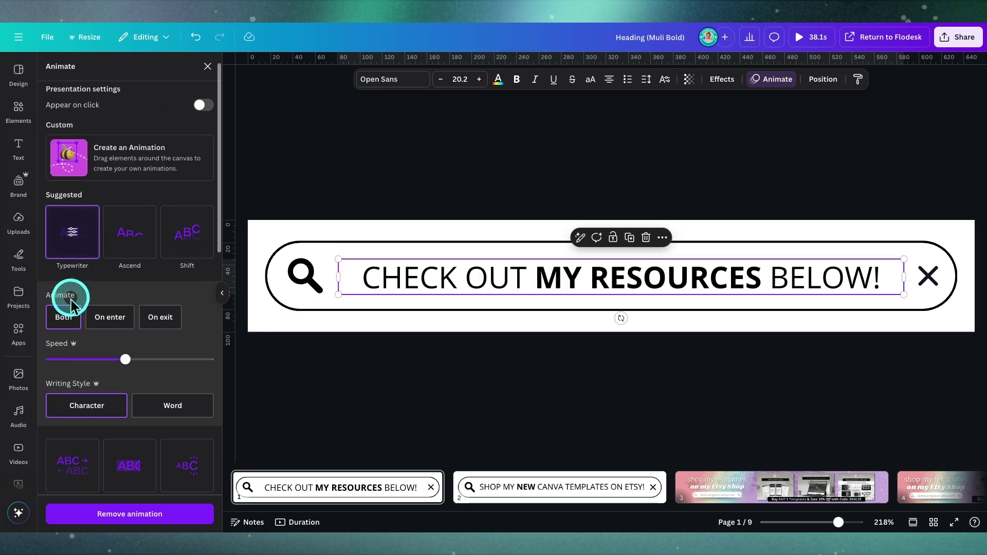
{"action": "left_click", "coordinate": [71, 303]}
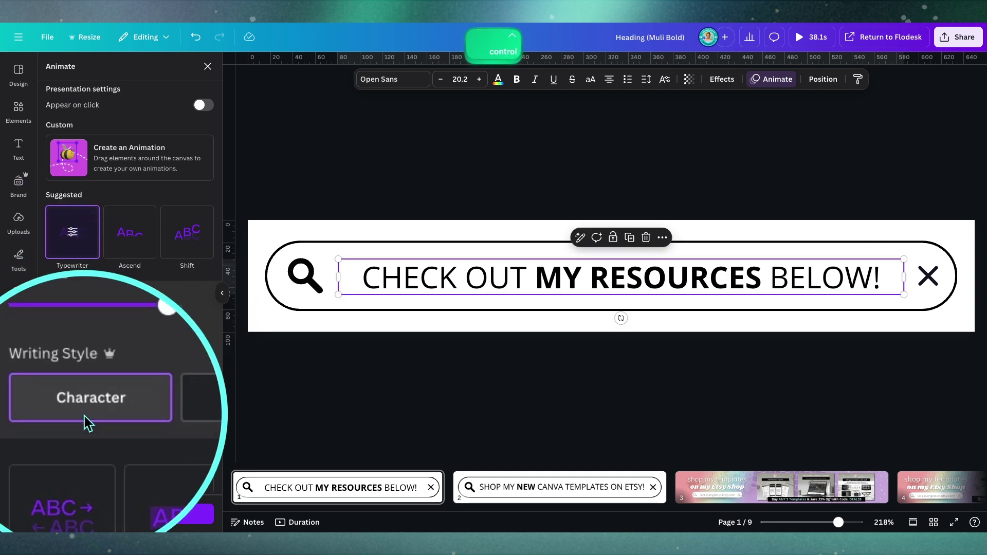
{"action": "left_click", "coordinate": [90, 411]}
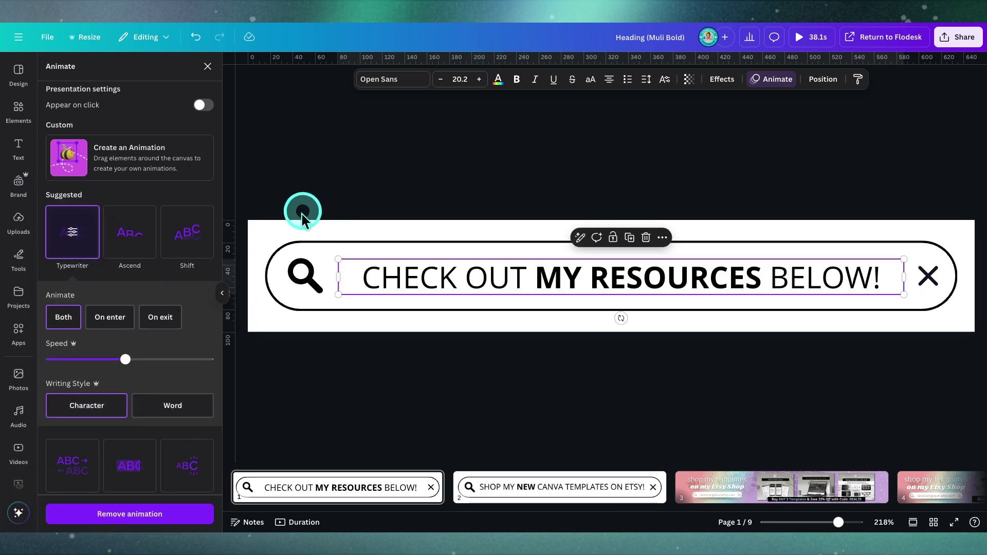
{"action": "left_click", "coordinate": [270, 226]}
{"action": "left_click_drag", "start_coordinate": [266, 222], "coordinate": [961, 319]}
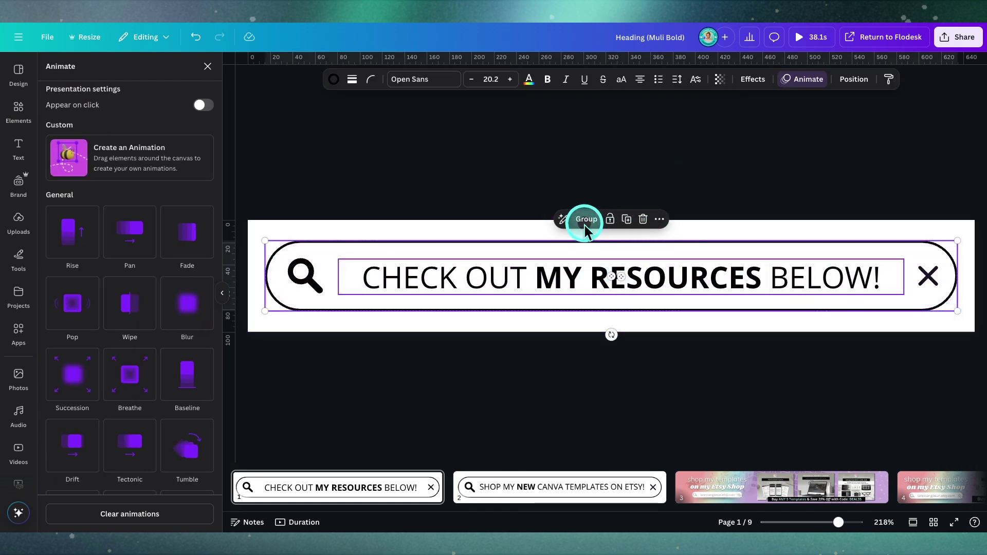
Select the whole search-bar group and apply the Baseline animation.
{"action": "left_click", "coordinate": [441, 318]}
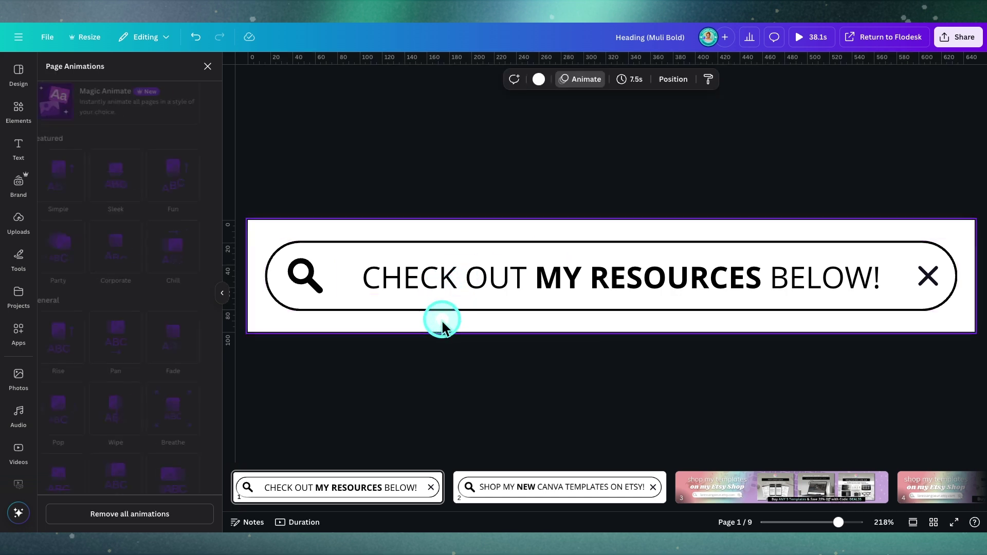
{"action": "left_click", "coordinate": [429, 287]}
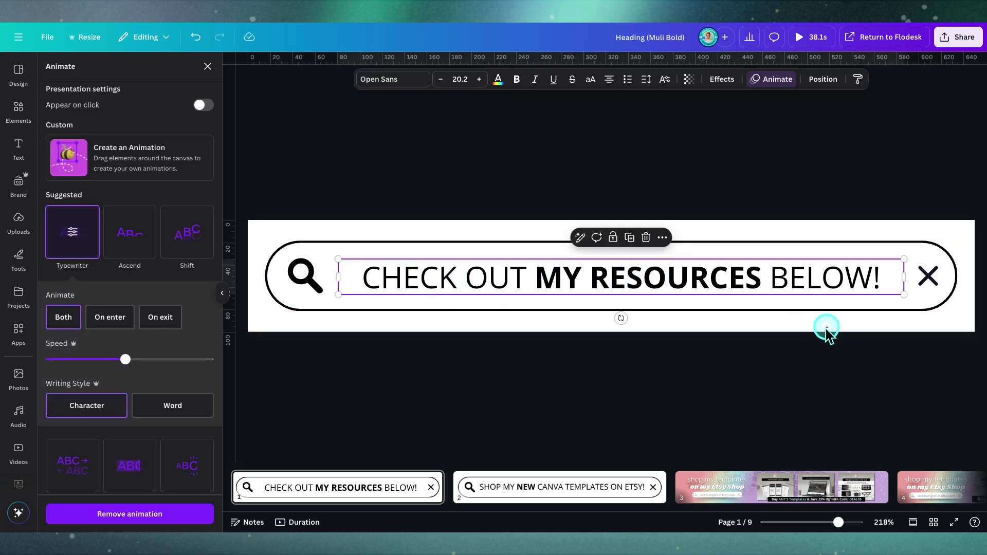
{"action": "left_click_drag", "start_coordinate": [826, 329], "coordinate": [435, 255]}
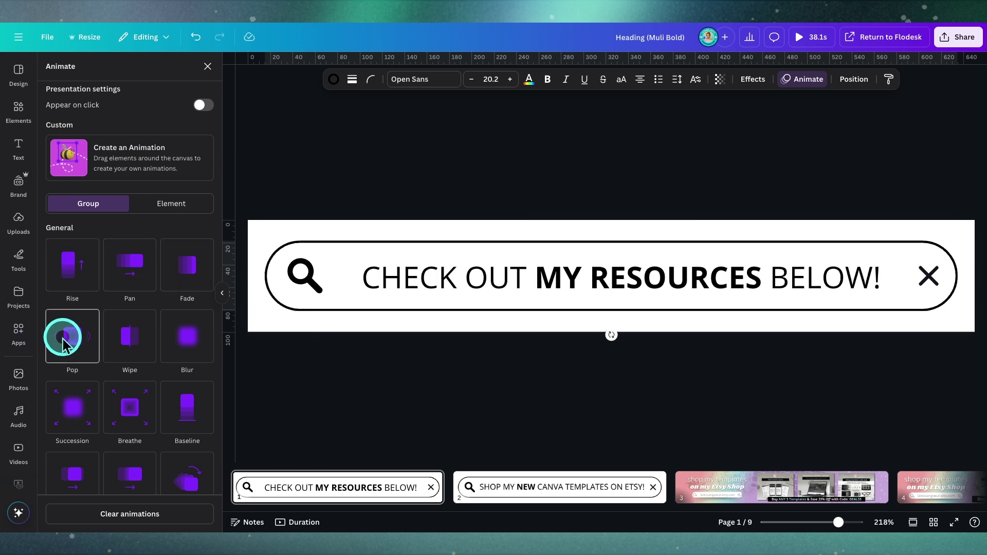
{"action": "scroll", "coordinate": [60, 336], "scroll_direction": "down", "scroll_amount": 1}
{"action": "scroll", "coordinate": [63, 339], "scroll_direction": "down", "scroll_amount": 3}
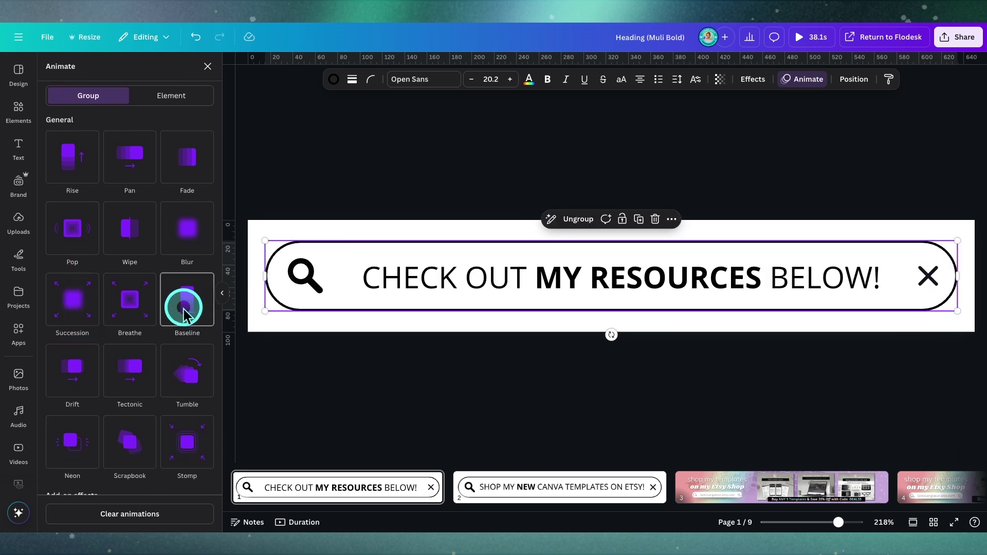
{"action": "left_click", "coordinate": [185, 310]}
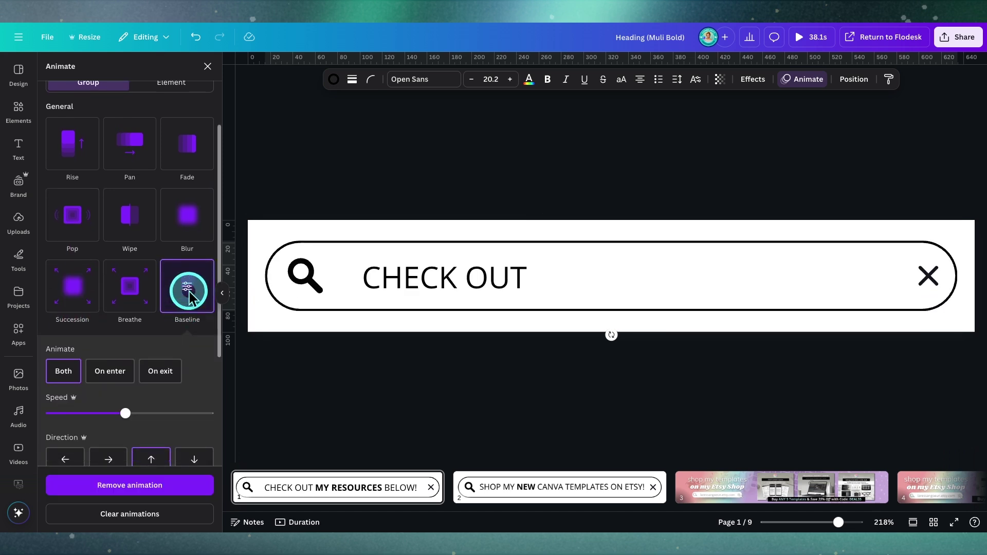
Set the Baseline direction to Up, leaving Reverse exit animation off.
{"action": "scroll", "coordinate": [180, 295], "scroll_direction": "down", "scroll_amount": 2}
{"action": "key", "text": "ctrl"}
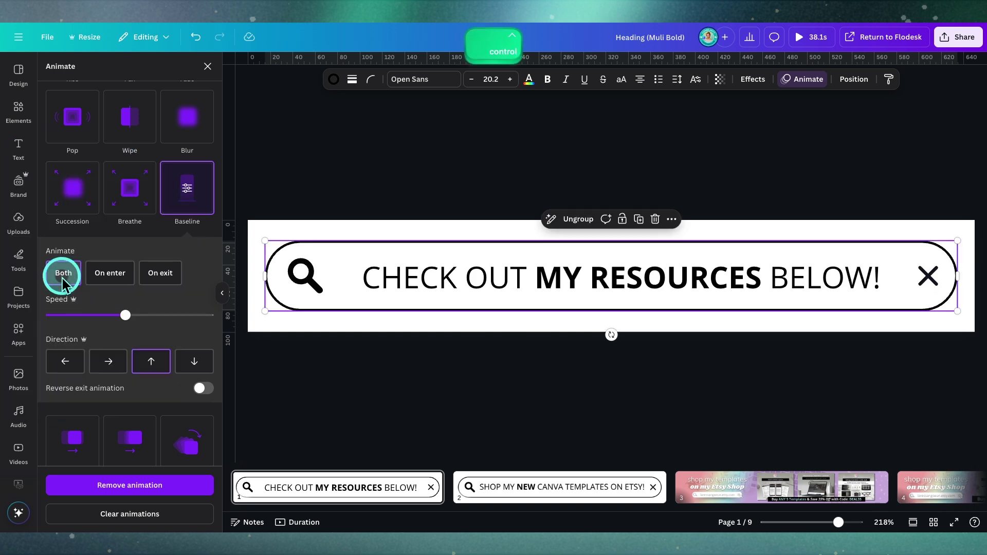
{"action": "left_click", "coordinate": [151, 361]}
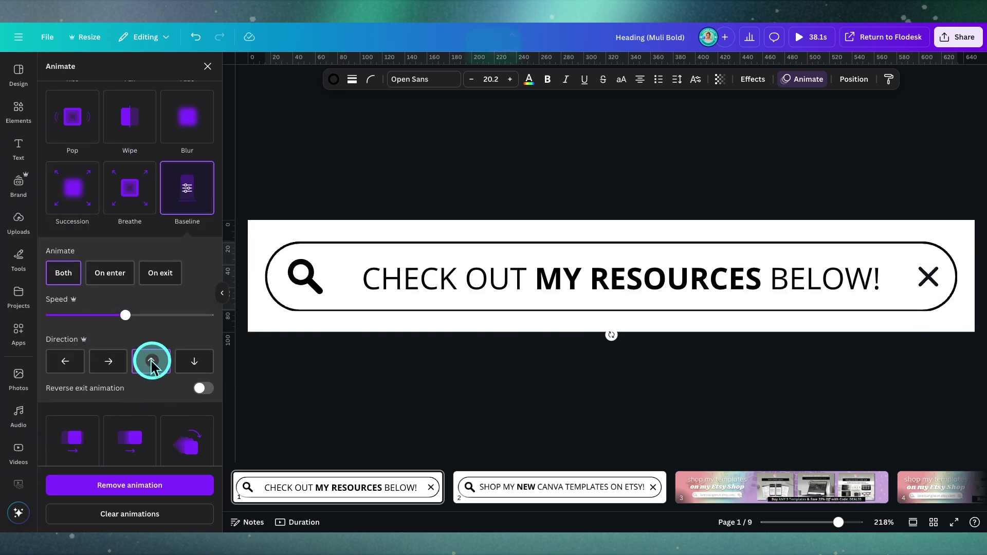
{"action": "left_click", "coordinate": [199, 389]}
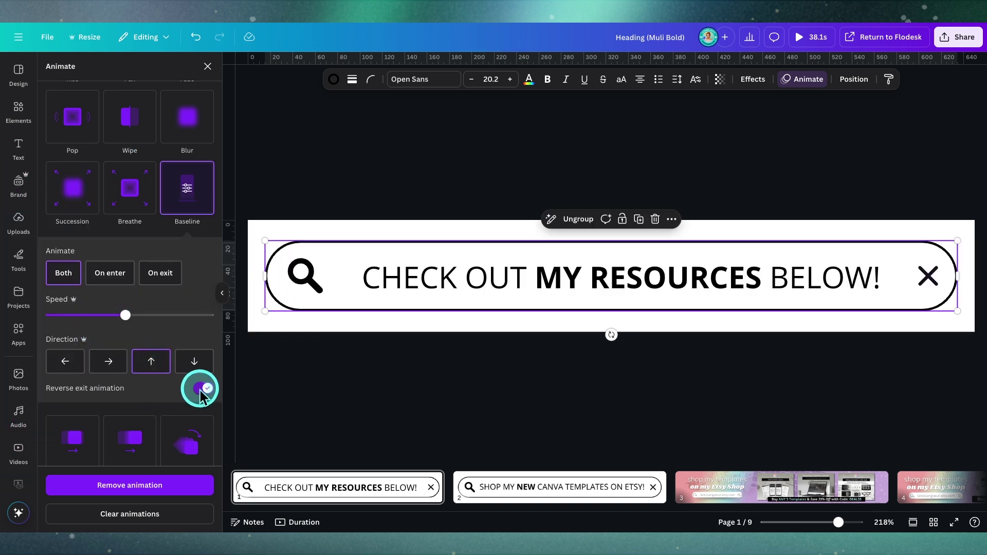
{"action": "left_click", "coordinate": [149, 360]}
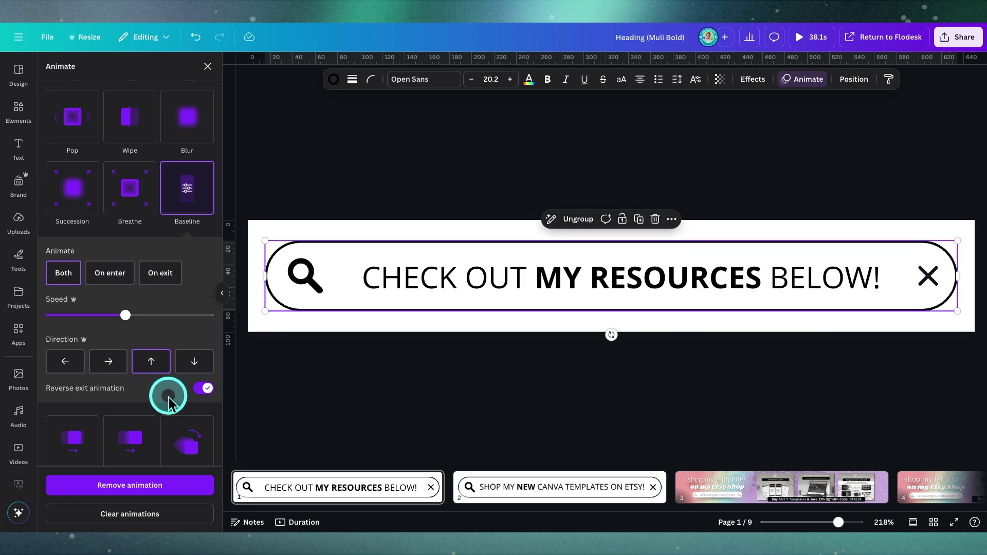
{"action": "left_click", "coordinate": [206, 389]}
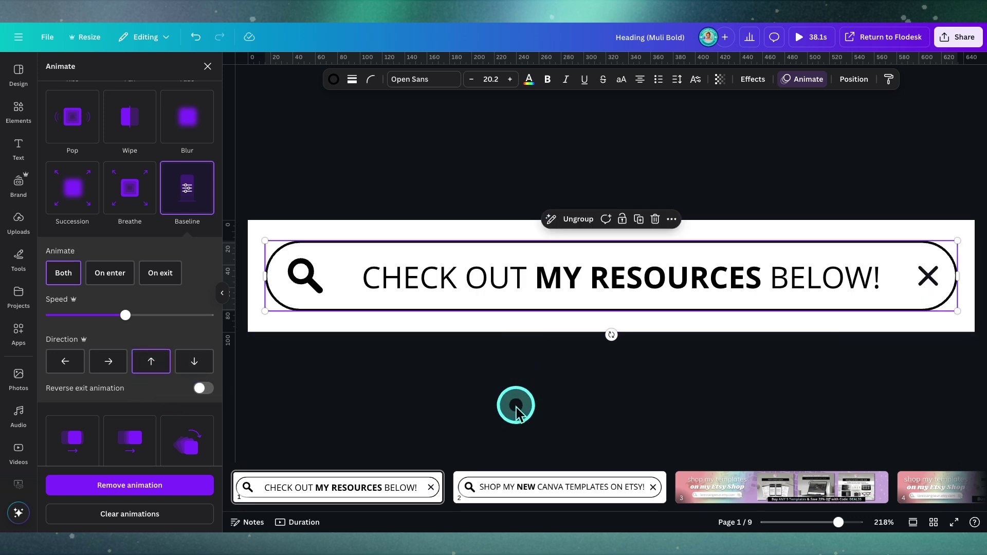
Preview the animation full screen, then reselect the search-bar group.
{"action": "left_click", "coordinate": [812, 45]}
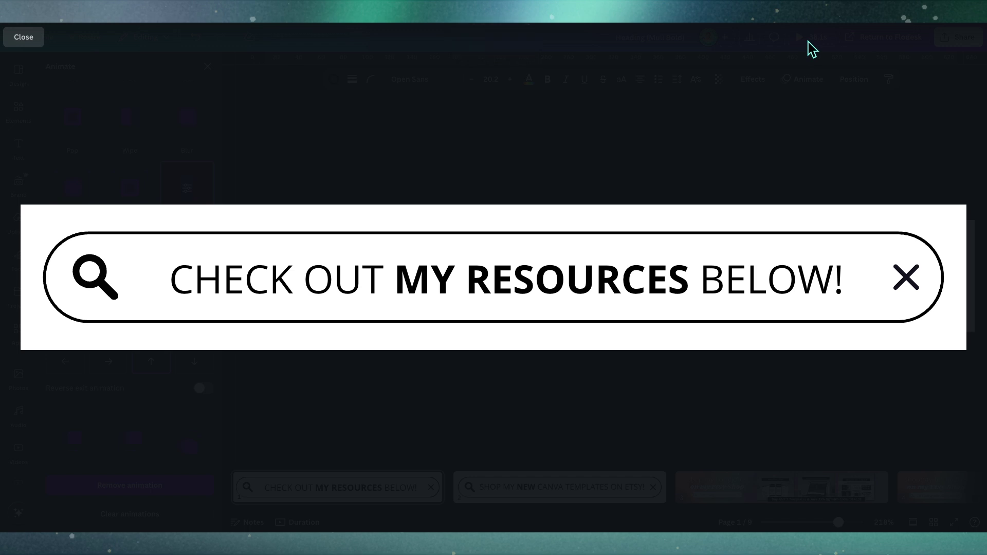
{"action": "left_click", "coordinate": [808, 91]}
{"action": "left_click", "coordinate": [673, 218]}
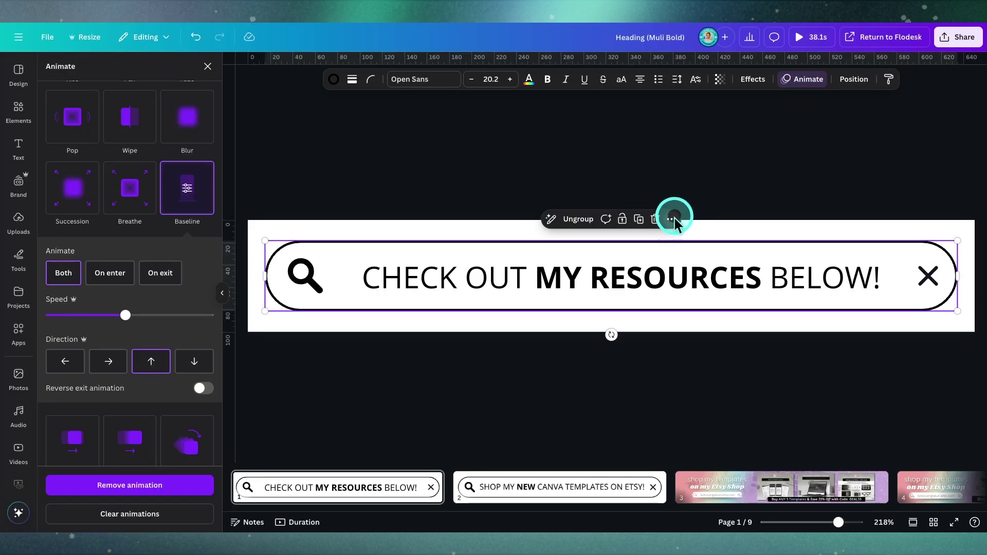
{"action": "left_click_drag", "start_coordinate": [264, 224], "coordinate": [894, 322]}
Turn on Reverse exit animation for the Baseline effect and preview it again.
{"action": "left_click", "coordinate": [809, 89]}
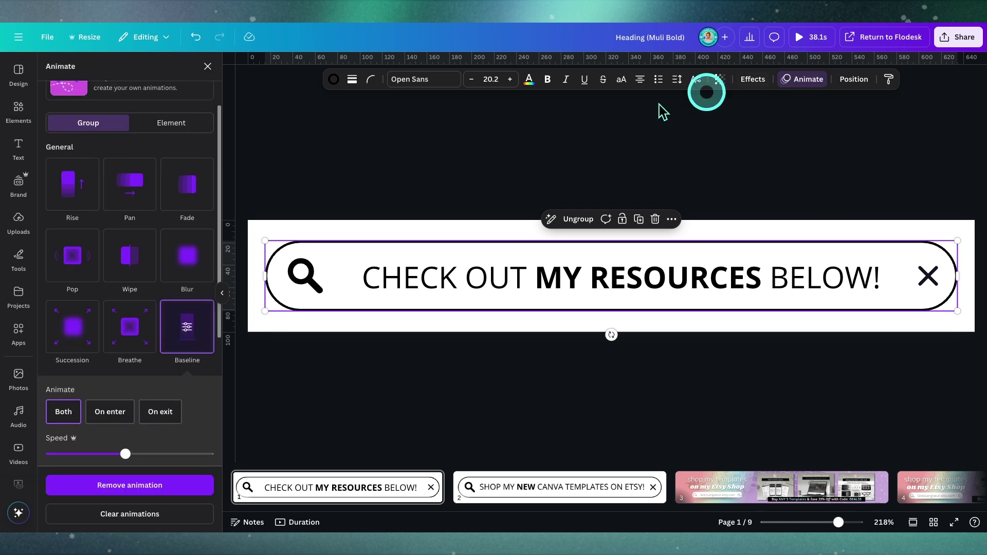
{"action": "scroll", "coordinate": [139, 401], "scroll_direction": "down", "scroll_amount": 2}
{"action": "left_click", "coordinate": [197, 454]}
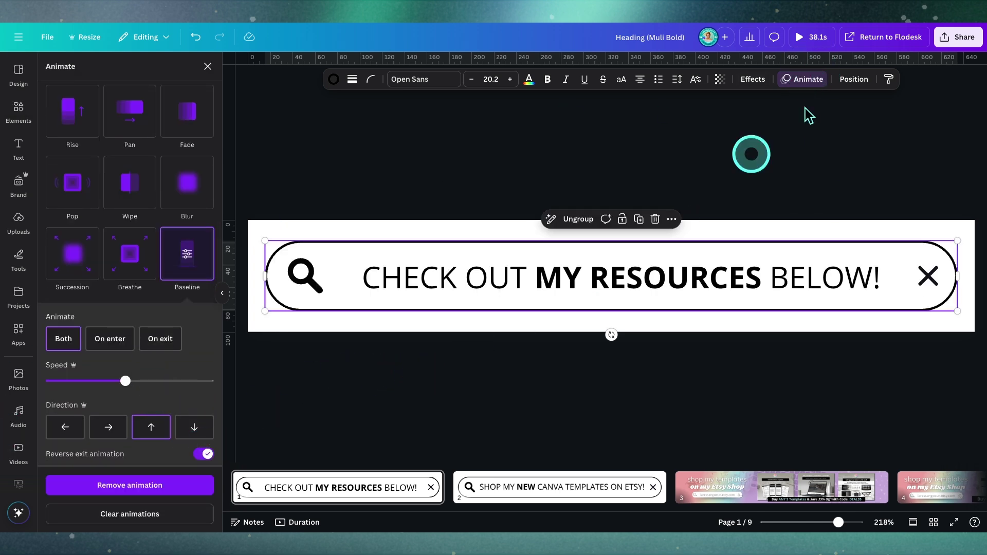
{"action": "left_click", "coordinate": [805, 39]}
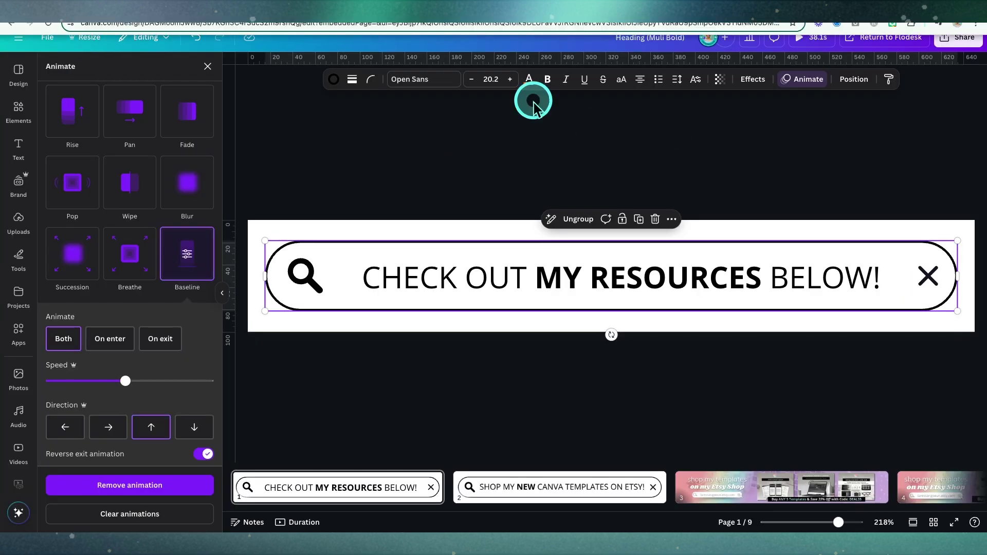
Return the animated search-bar design from Canva to Flodesk.
{"action": "left_click", "coordinate": [885, 46]}
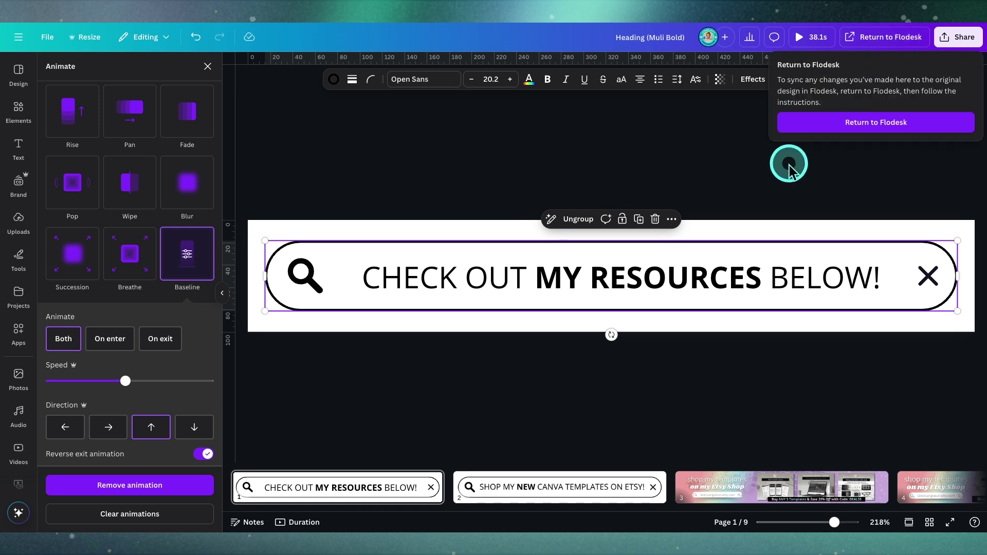
{"action": "left_click", "coordinate": [867, 122]}
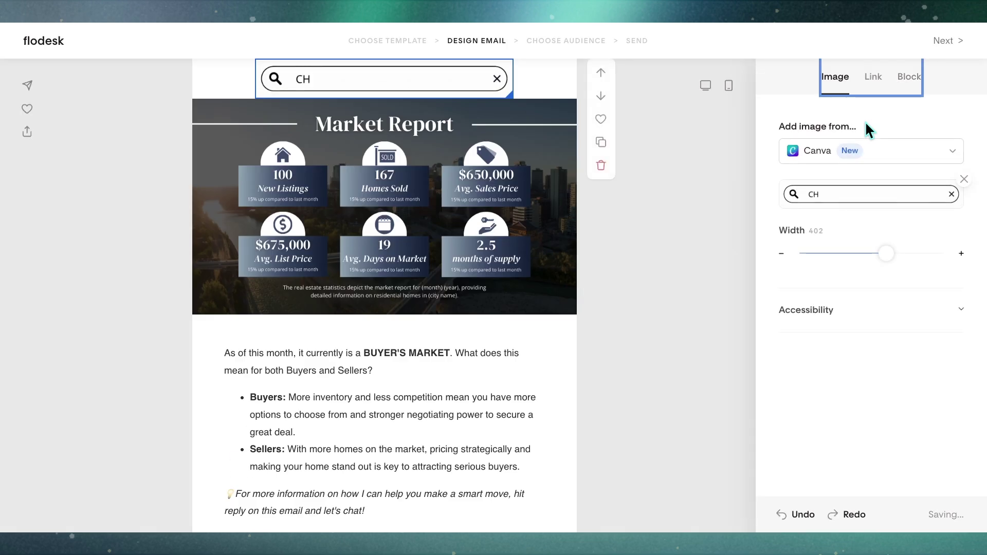
Deselect the search-bar image block to see it beneath the KEEPIN' IT REAL ESTATE banner.
{"action": "scroll", "coordinate": [658, 264], "scroll_direction": "up", "scroll_amount": 2}
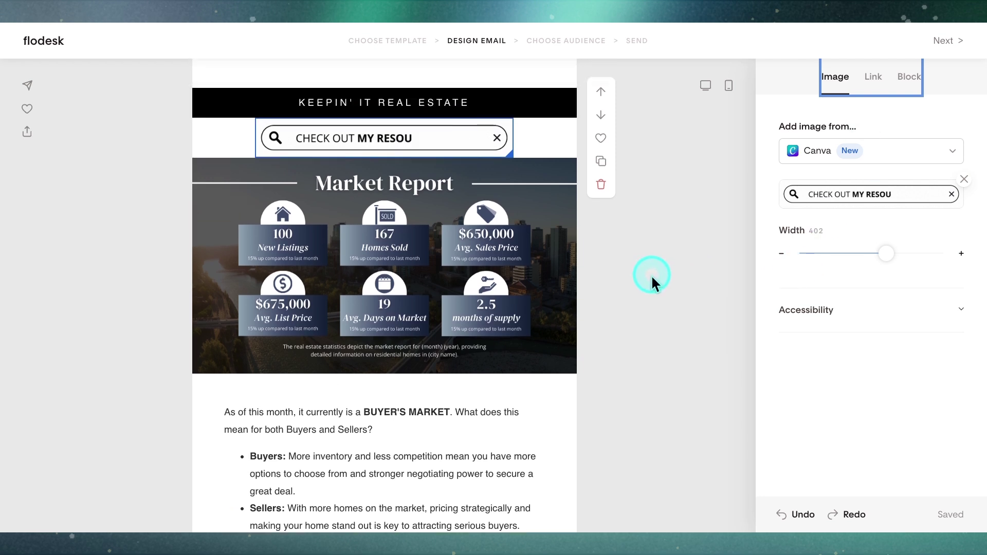
{"action": "key", "text": "ctrl"}
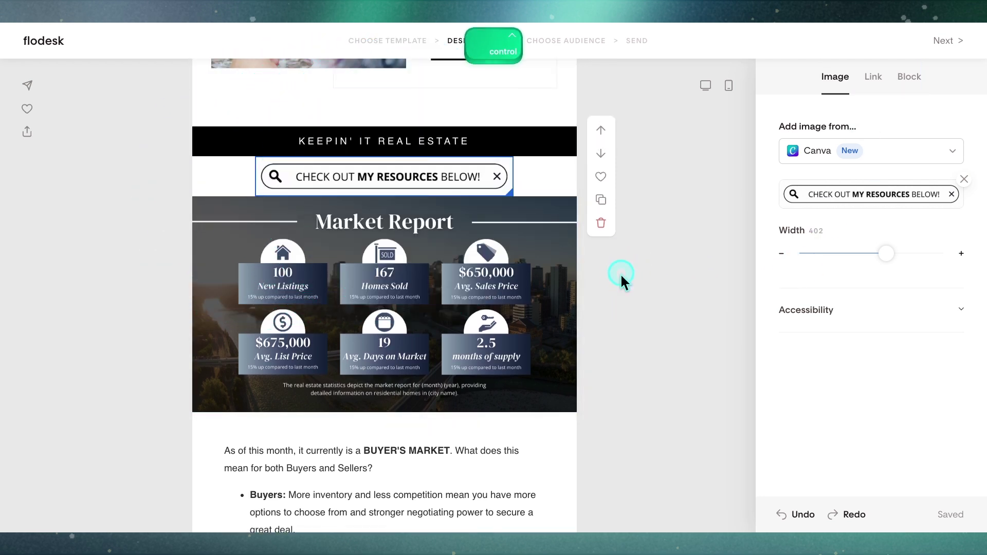
{"action": "left_click", "coordinate": [619, 273]}
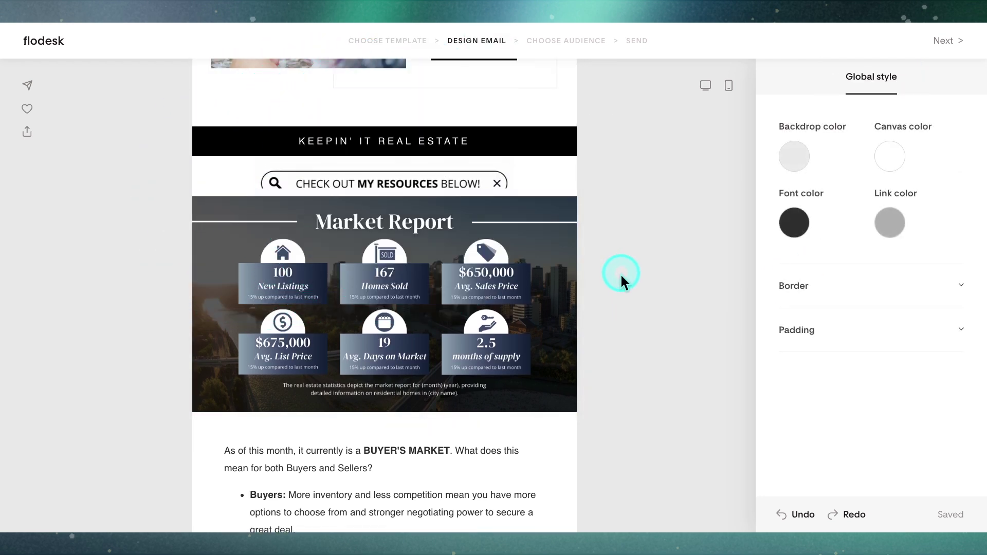
{"action": "scroll", "coordinate": [691, 338], "scroll_direction": "down", "scroll_amount": 1}
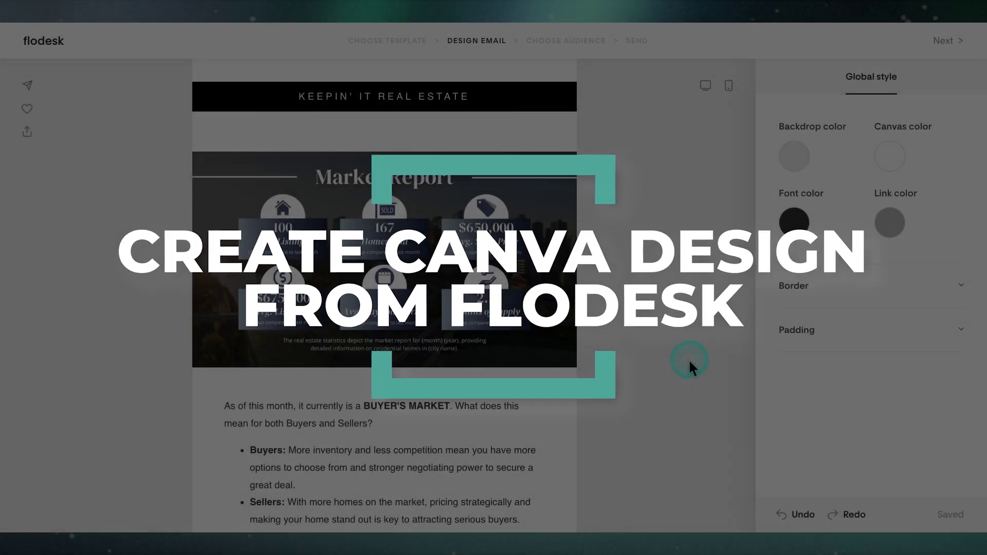
Insert an empty image block directly above the YouTube video thumbnail.
{"action": "scroll", "coordinate": [688, 359], "scroll_direction": "down", "scroll_amount": 1}
{"action": "scroll", "coordinate": [686, 360], "scroll_direction": "down", "scroll_amount": 6}
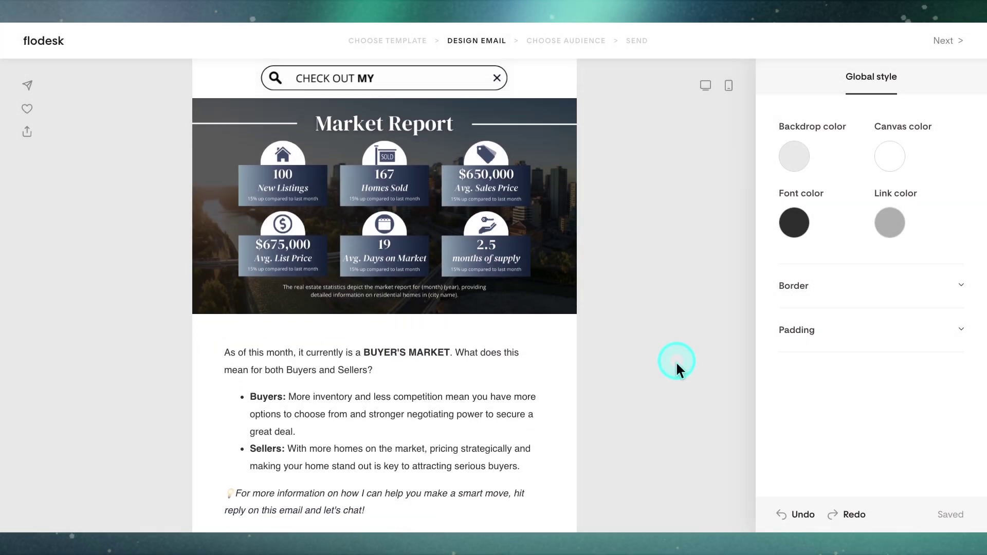
{"action": "scroll", "coordinate": [667, 363], "scroll_direction": "down", "scroll_amount": 8}
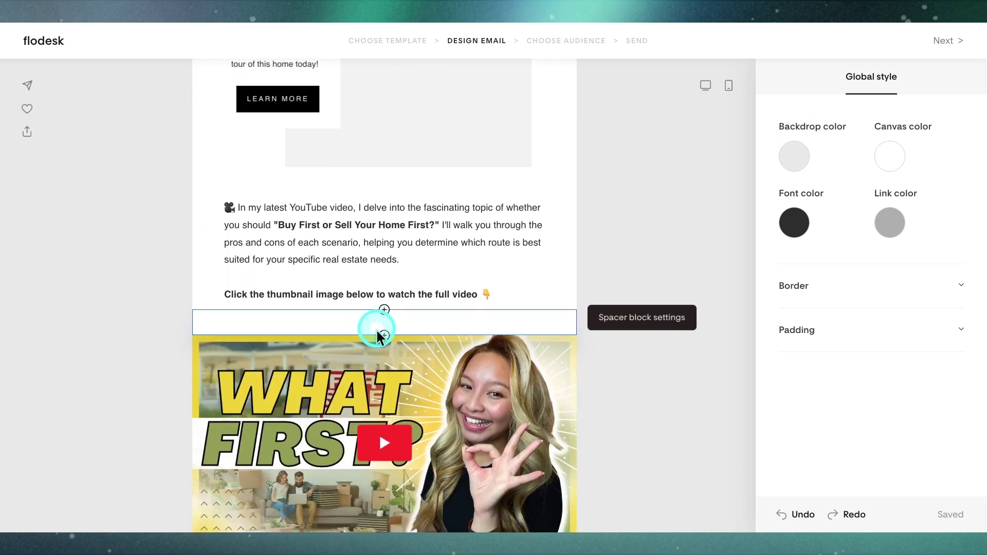
{"action": "left_click", "coordinate": [383, 332]}
{"action": "scroll", "coordinate": [334, 329], "scroll_direction": "down", "scroll_amount": 3}
{"action": "key", "text": "ctrl"}
{"action": "left_click", "coordinate": [316, 228]}
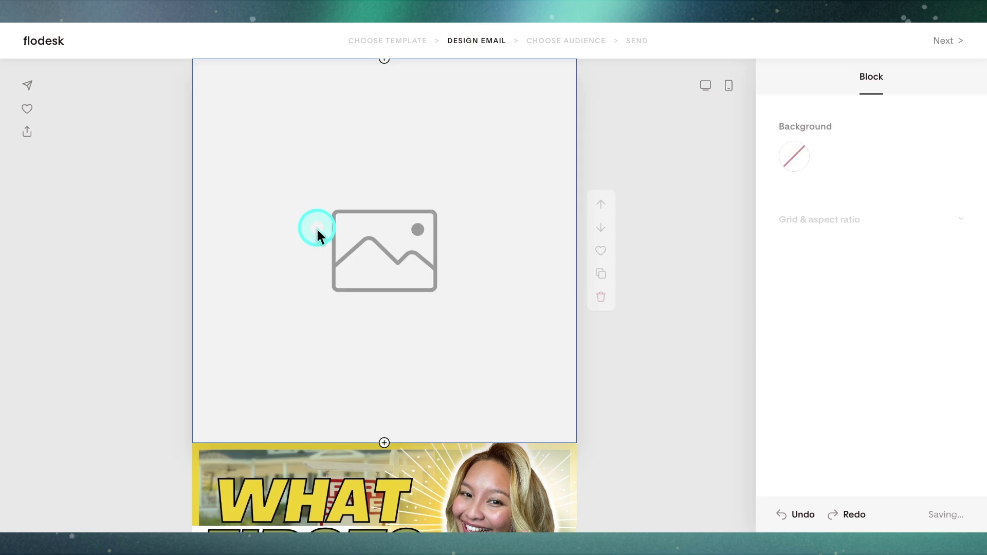
{"action": "left_click", "coordinate": [435, 141]}
{"action": "left_click", "coordinate": [837, 151]}
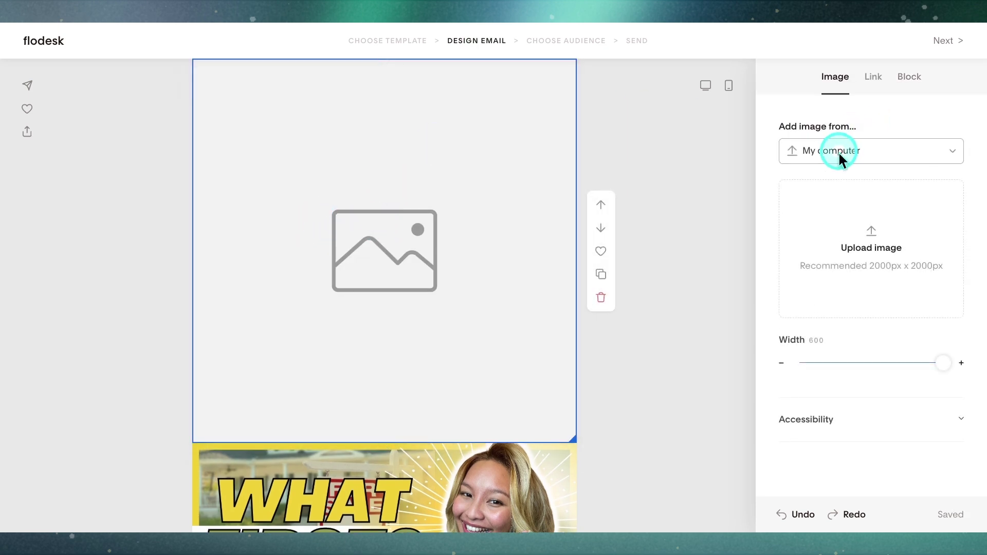
Choose Canva as the image source and create a new blank 1000 × 1000 px design.
{"action": "left_click", "coordinate": [819, 265]}
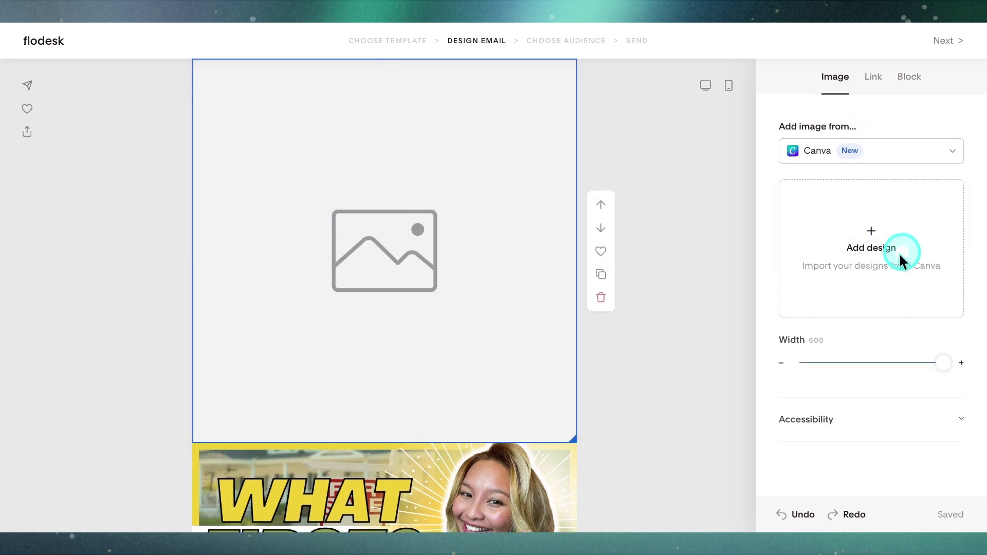
{"action": "left_click", "coordinate": [877, 235]}
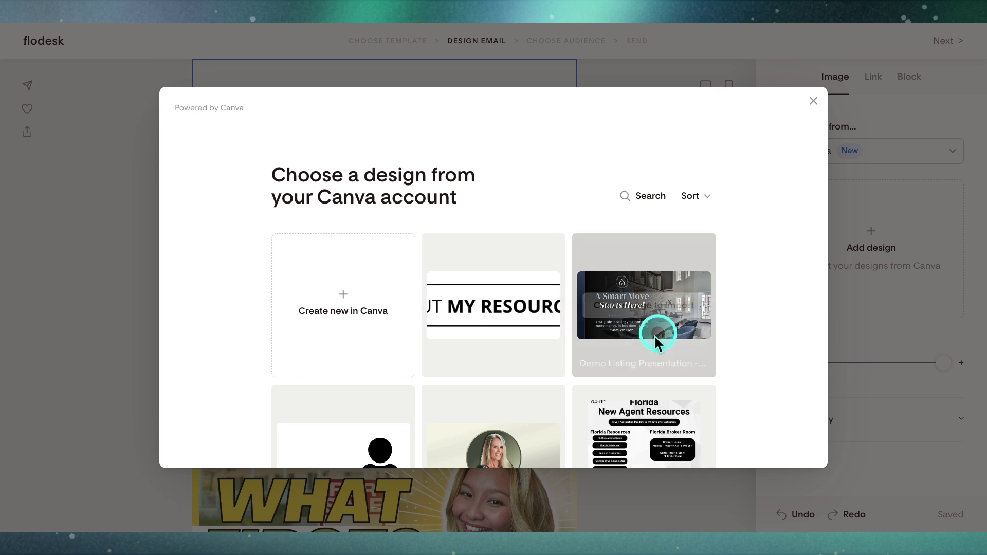
{"action": "key", "text": "ctrl"}
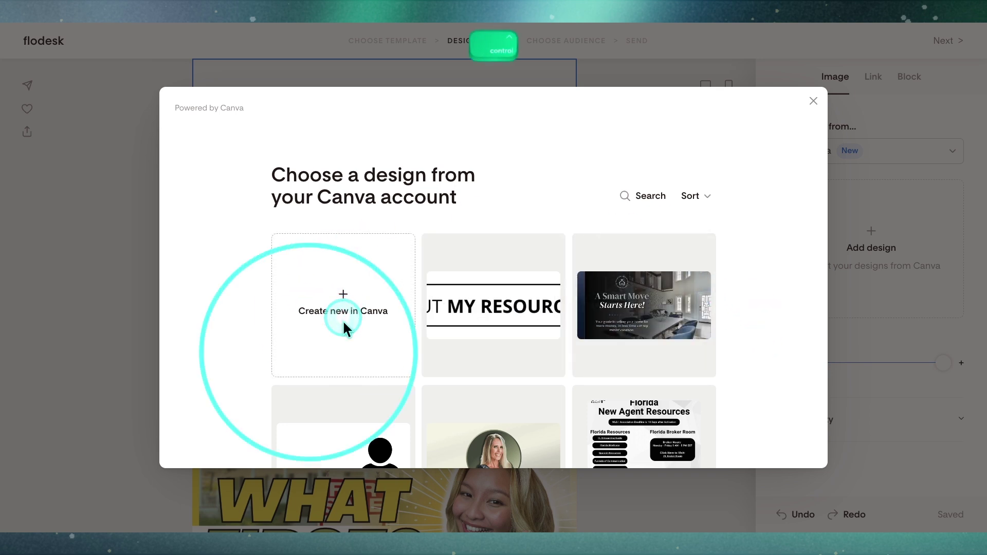
{"action": "left_click", "coordinate": [346, 301]}
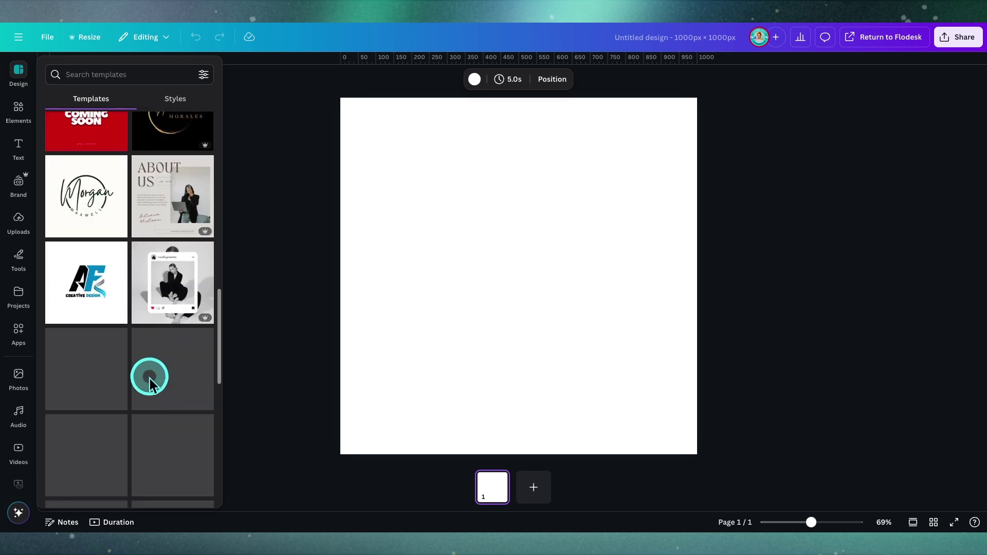
{"action": "scroll", "coordinate": [150, 378], "scroll_direction": "down", "scroll_amount": 2}
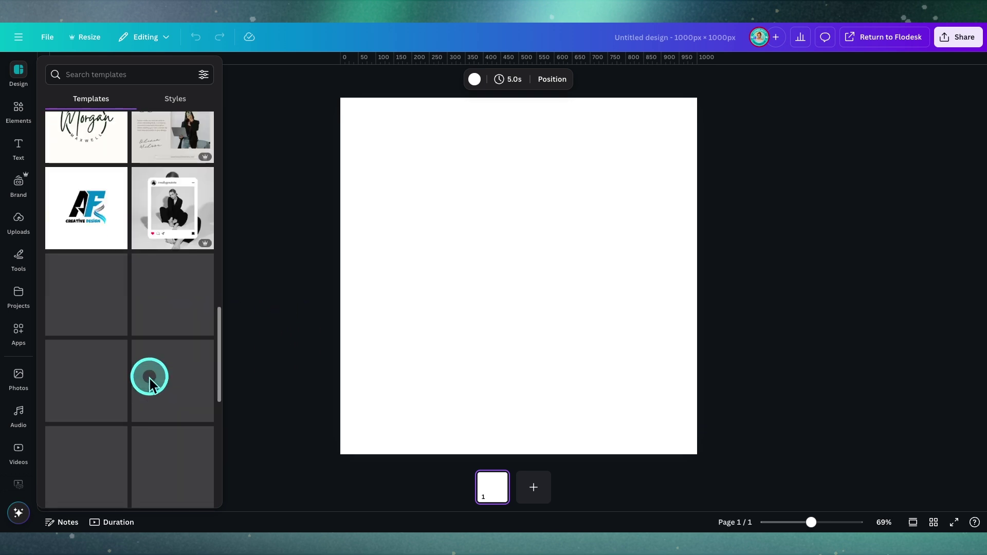
Apply the Grey Black Simple Fashion Instagram Post template and fit the Big List Energy photo into its frame.
{"action": "left_click", "coordinate": [170, 218]}
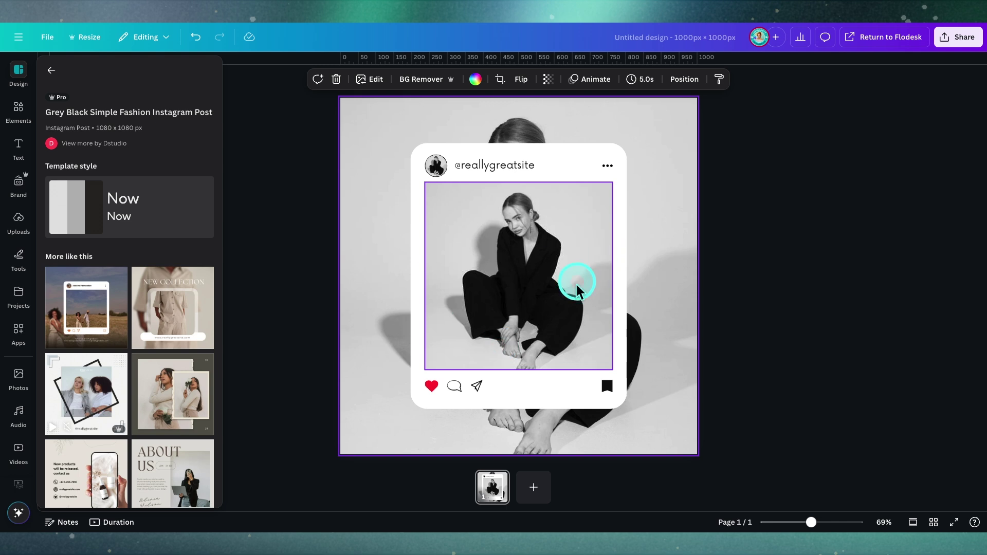
{"action": "left_click", "coordinate": [17, 220]}
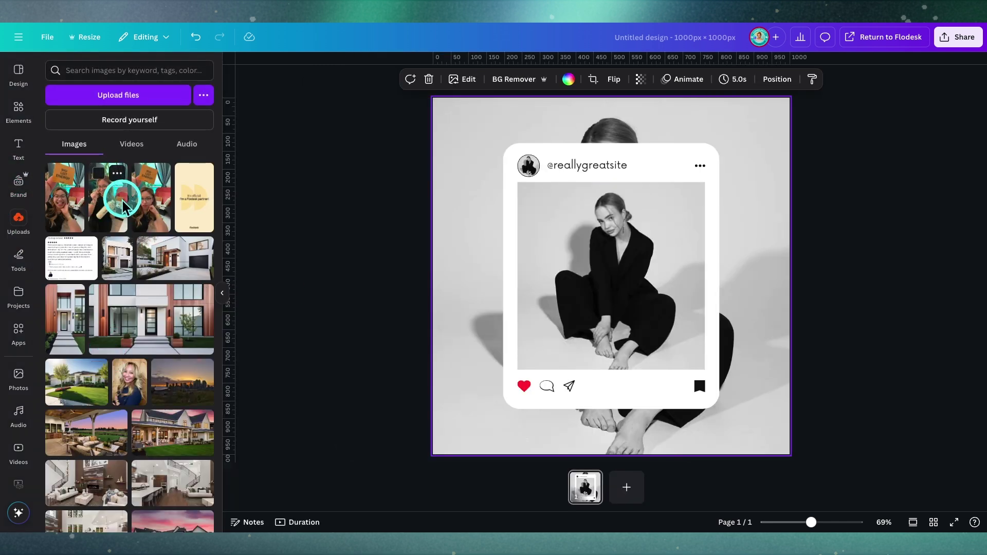
{"action": "left_click_drag", "start_coordinate": [57, 193], "coordinate": [623, 313]}
{"action": "double_click", "coordinate": [605, 261]}
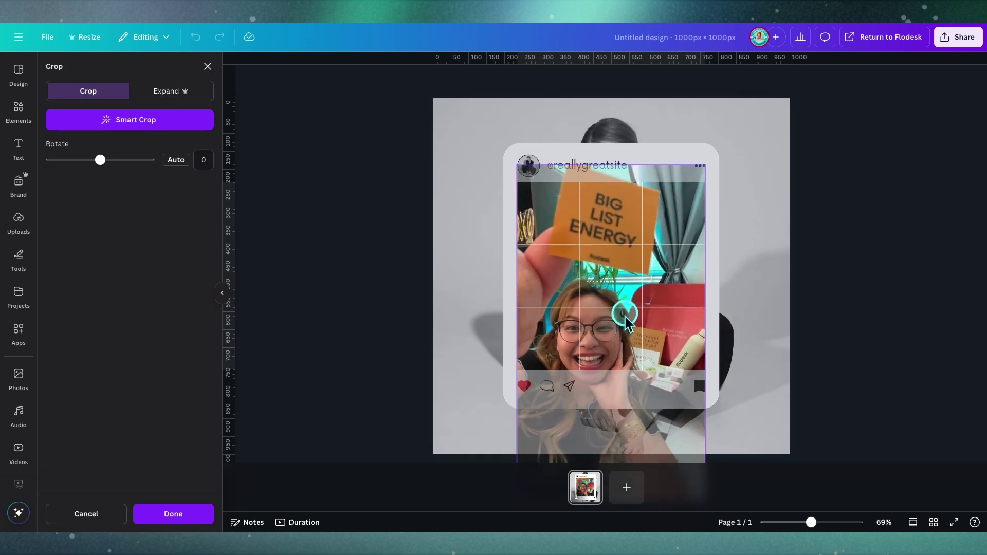
{"action": "left_click", "coordinate": [786, 290]}
{"action": "left_click", "coordinate": [846, 269]}
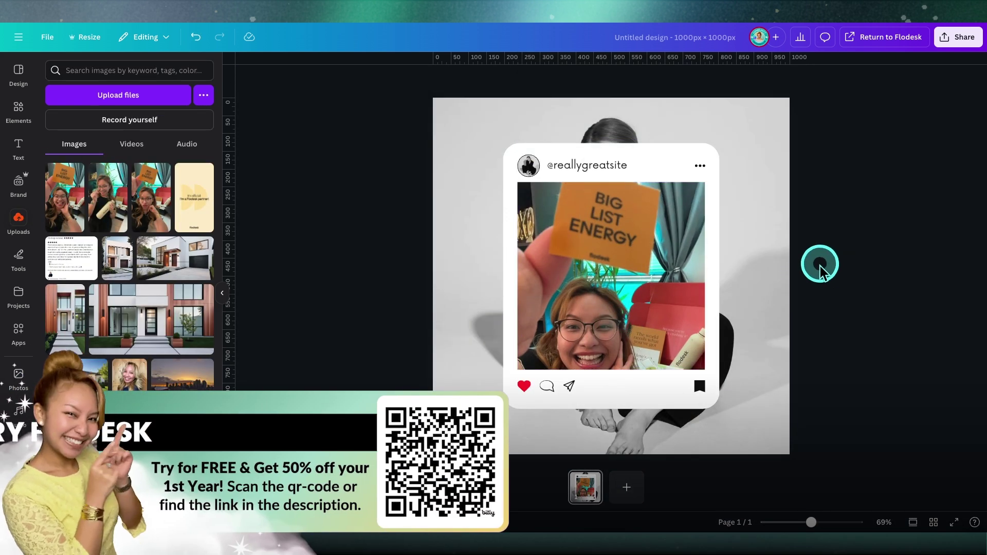
{"action": "left_click", "coordinate": [879, 45]}
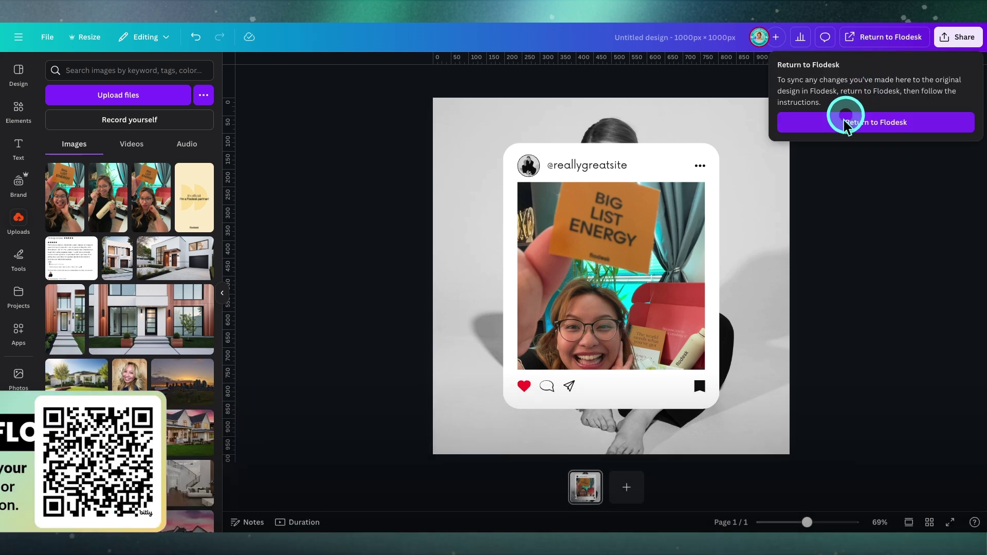
{"action": "left_click", "coordinate": [845, 123]}
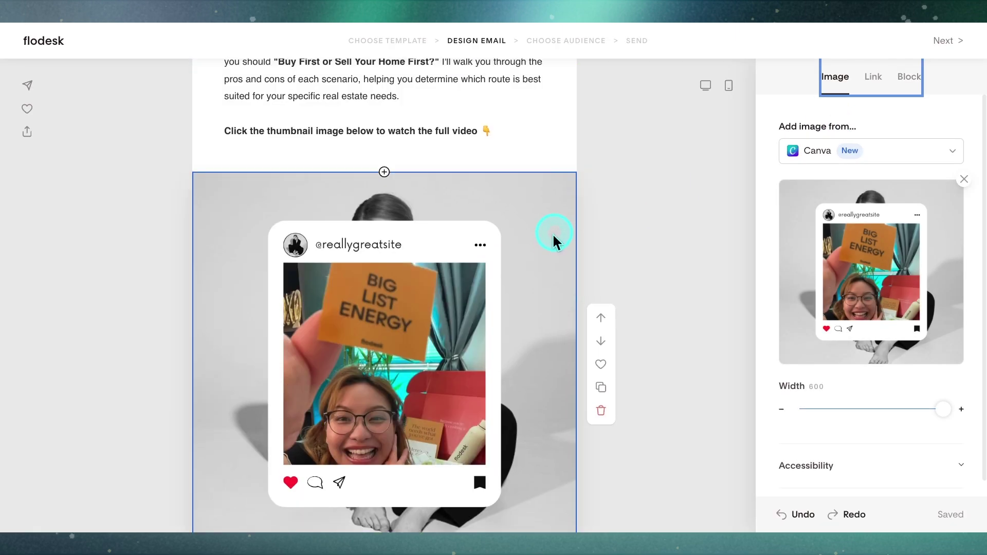
{"action": "scroll", "coordinate": [370, 272], "scroll_direction": "down", "scroll_amount": 2}
{"action": "scroll", "coordinate": [488, 311], "scroll_direction": "up", "scroll_amount": 1}
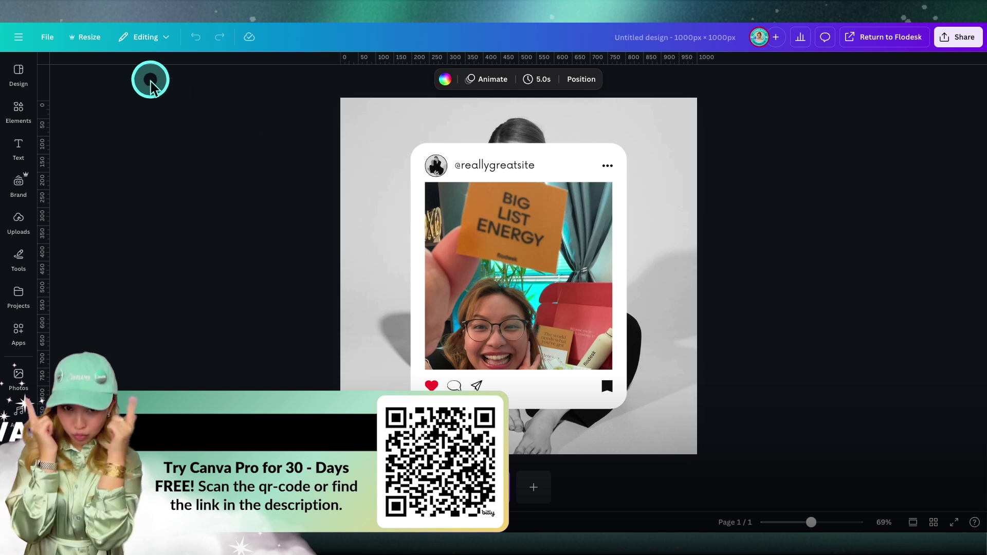
Resize the 1000 × 1000 px design in place to the 1080 × 1920 px Instagram Story preset.
{"action": "key", "text": "ctrl"}
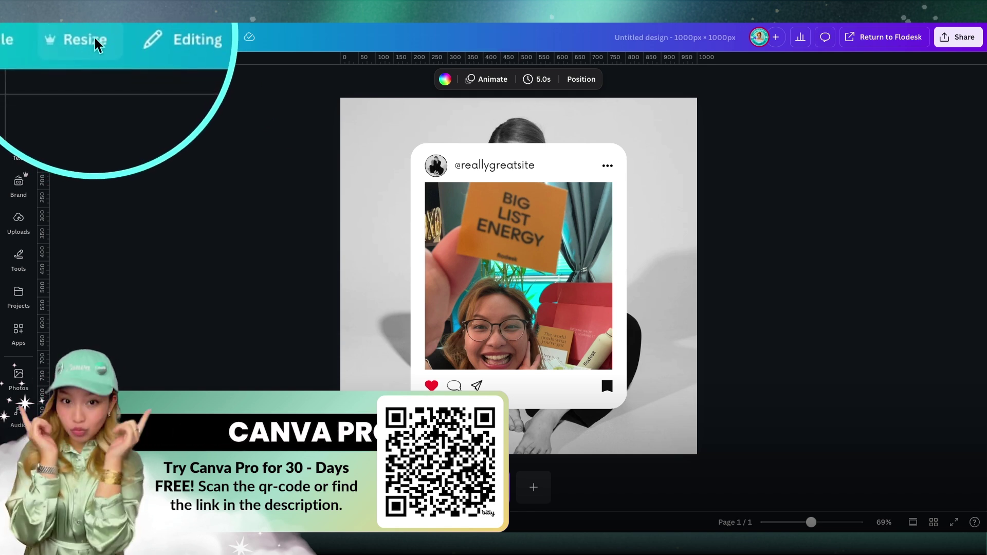
{"action": "left_click", "coordinate": [92, 38]}
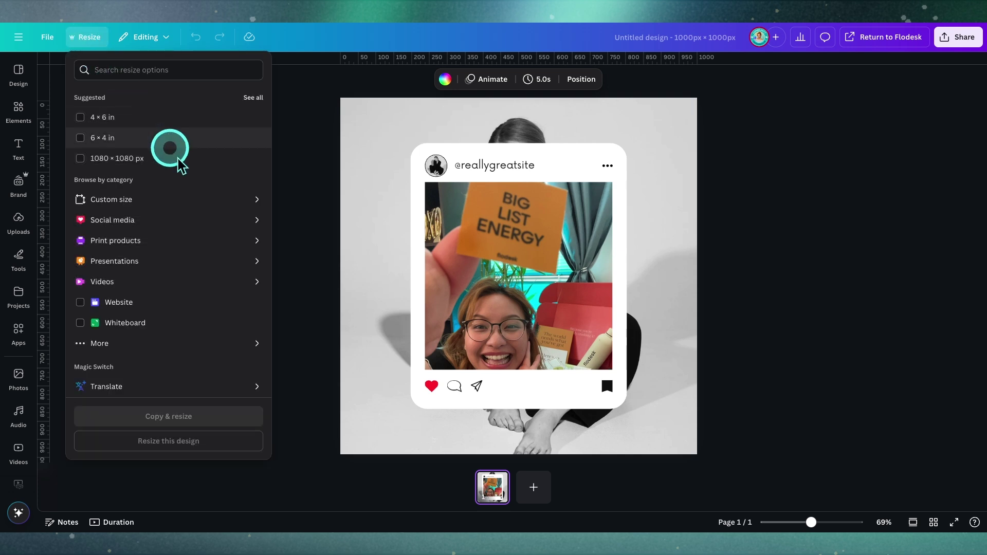
{"action": "left_click", "coordinate": [175, 220]}
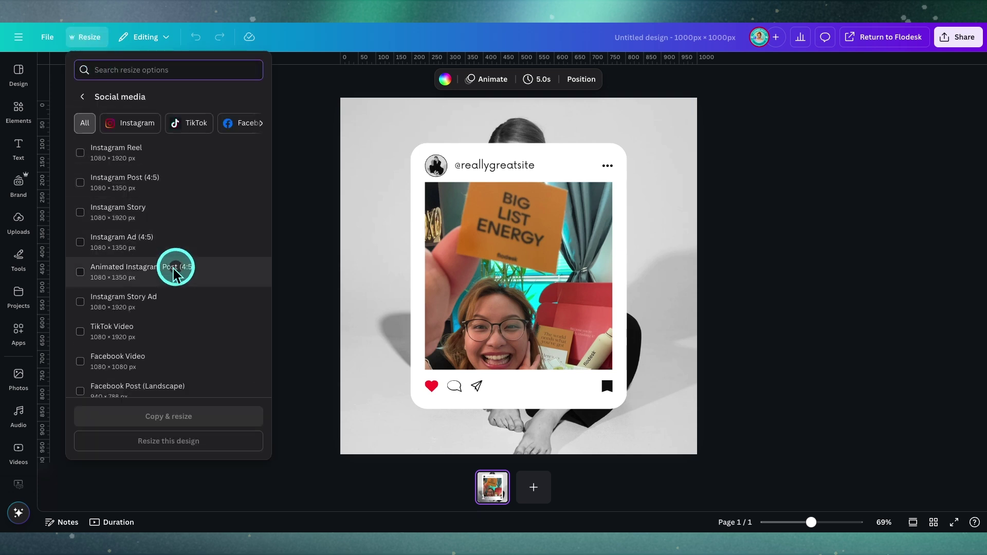
{"action": "left_click", "coordinate": [177, 216]}
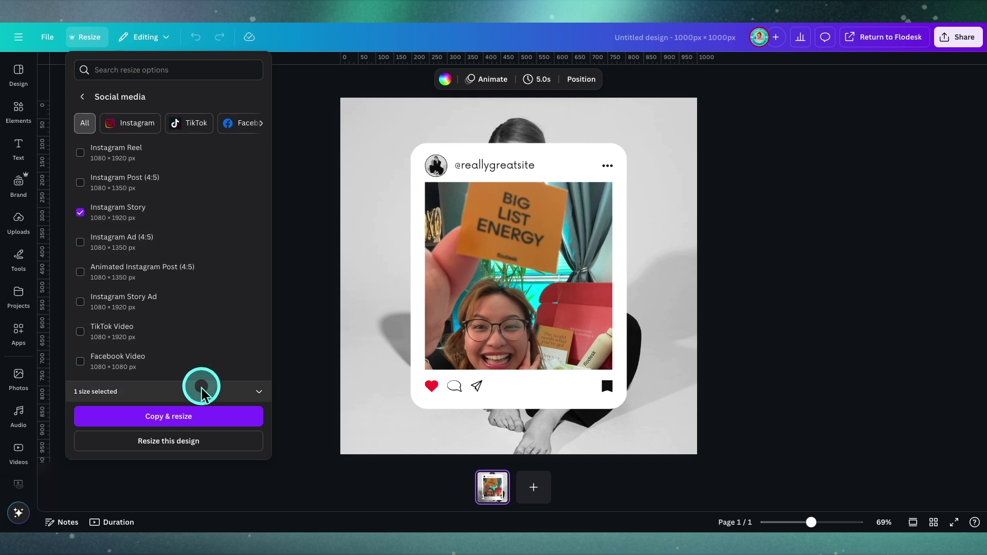
{"action": "left_click", "coordinate": [168, 443]}
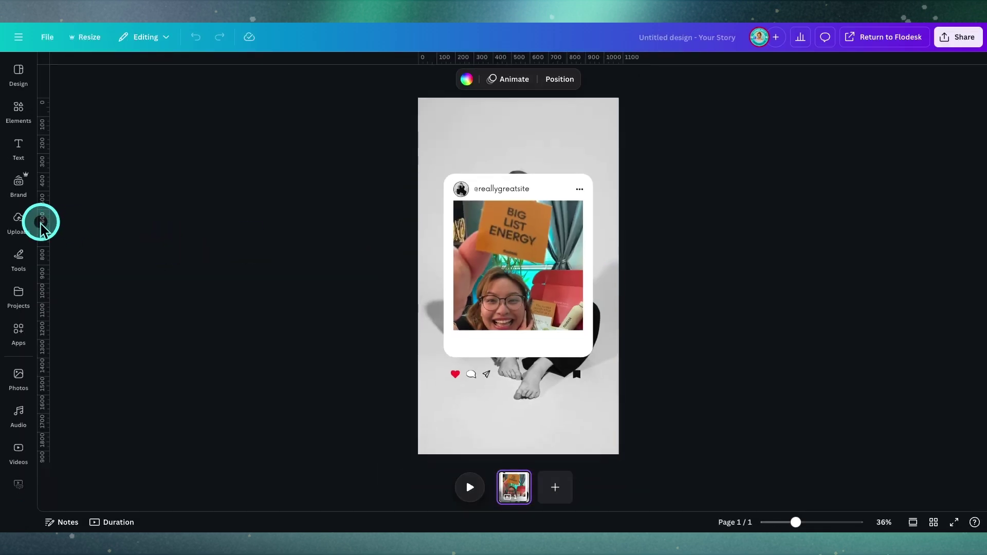
Make the uploaded office photo the story design's full background.
{"action": "left_click", "coordinate": [21, 197]}
{"action": "left_click", "coordinate": [21, 216]}
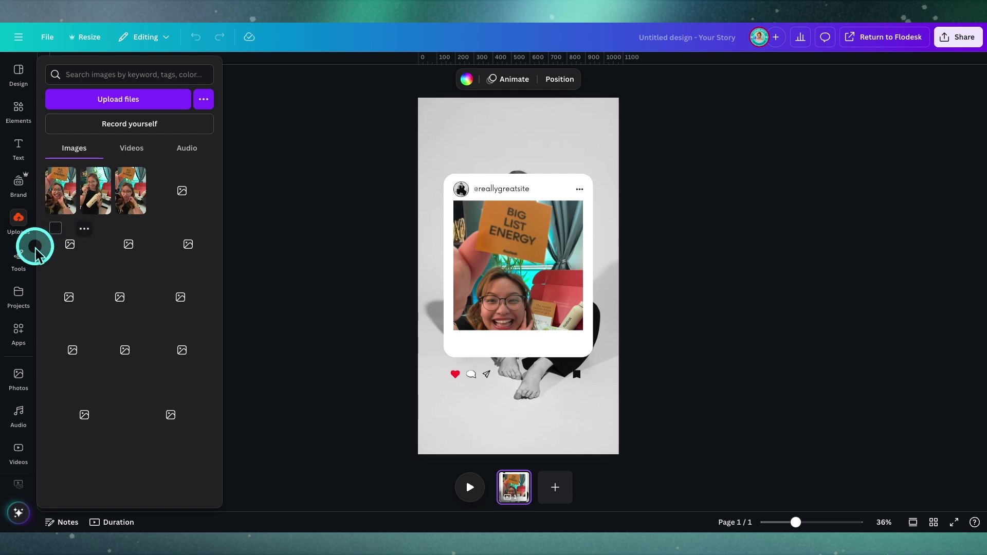
{"action": "left_click_drag", "start_coordinate": [108, 201], "coordinate": [436, 154]}
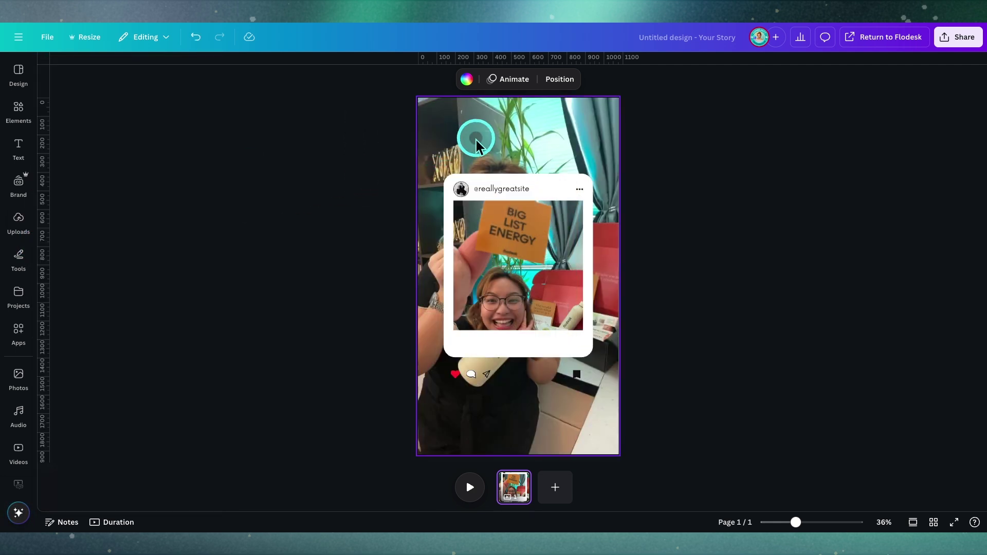
{"action": "left_click", "coordinate": [566, 144]}
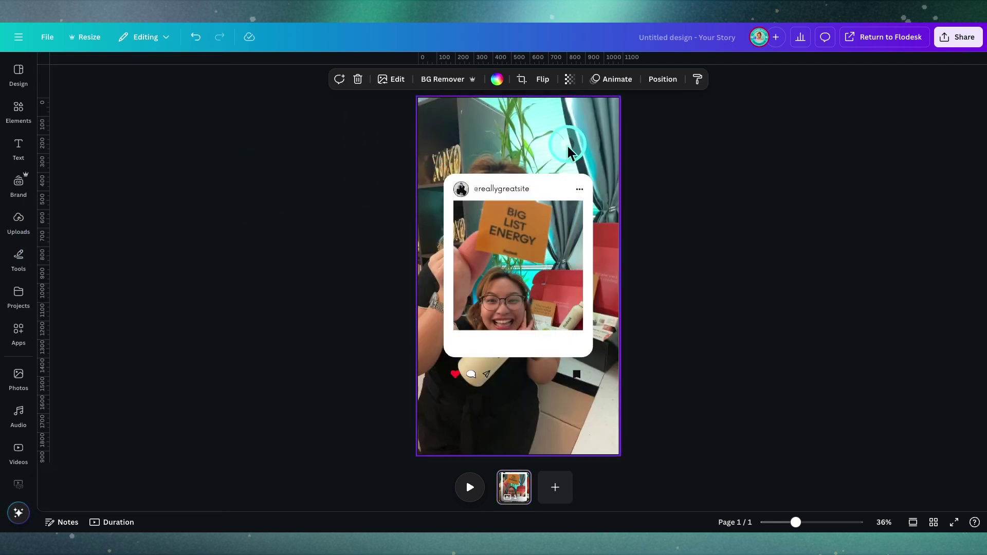
{"action": "left_click", "coordinate": [885, 37]}
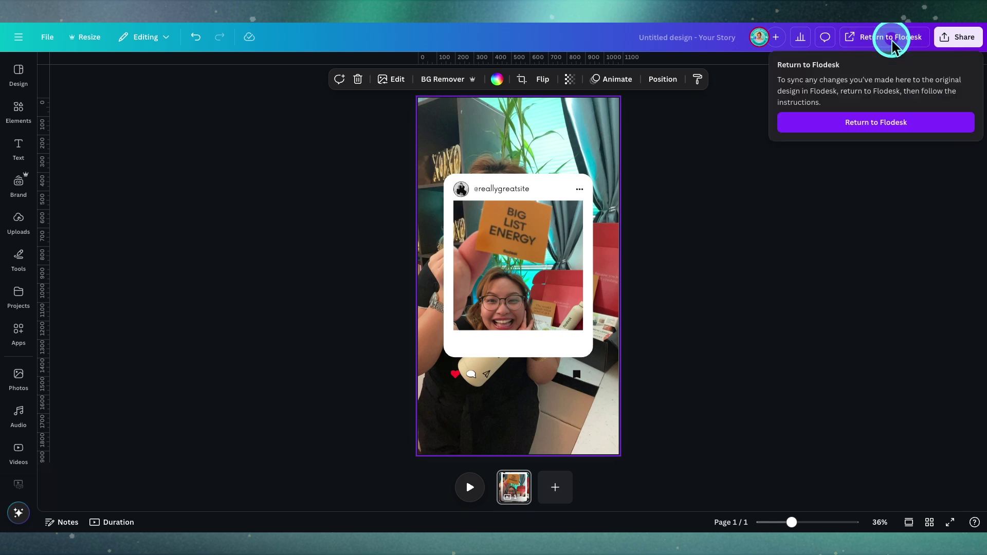
{"action": "left_click", "coordinate": [827, 126]}
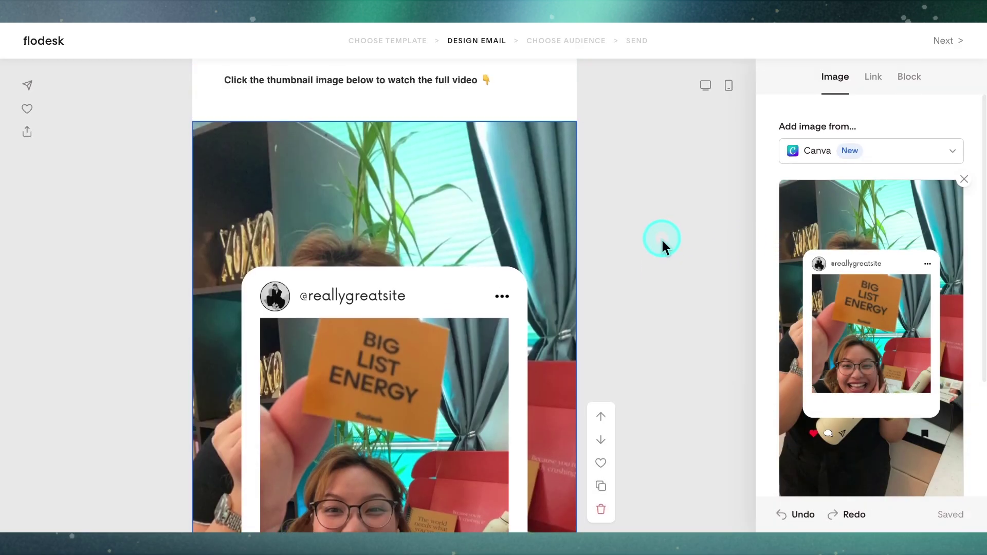
{"action": "scroll", "coordinate": [657, 240], "scroll_direction": "down", "scroll_amount": 8}
{"action": "scroll", "coordinate": [658, 239], "scroll_direction": "down", "scroll_amount": 3}
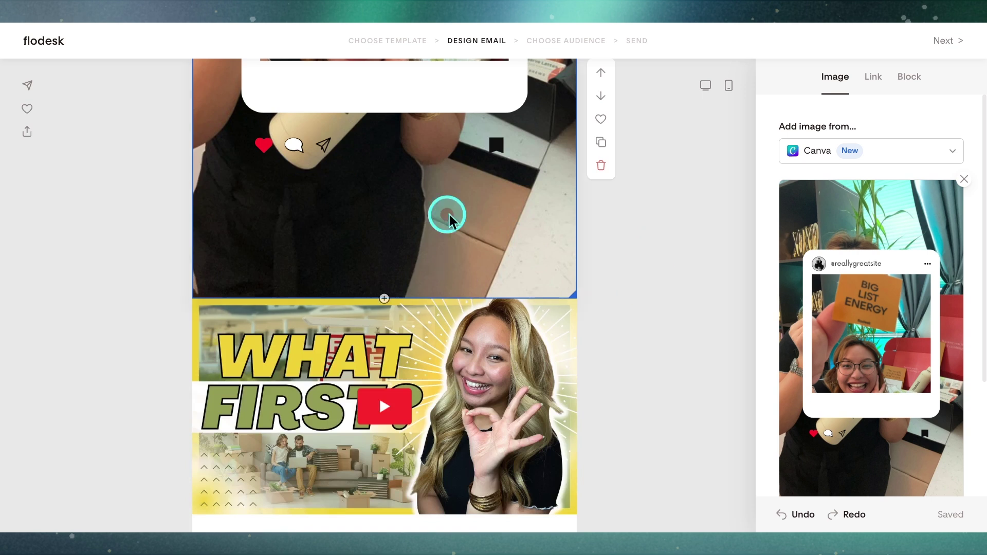
{"action": "scroll", "coordinate": [449, 212], "scroll_direction": "up", "scroll_amount": 7}
{"action": "scroll", "coordinate": [467, 224], "scroll_direction": "up", "scroll_amount": 5}
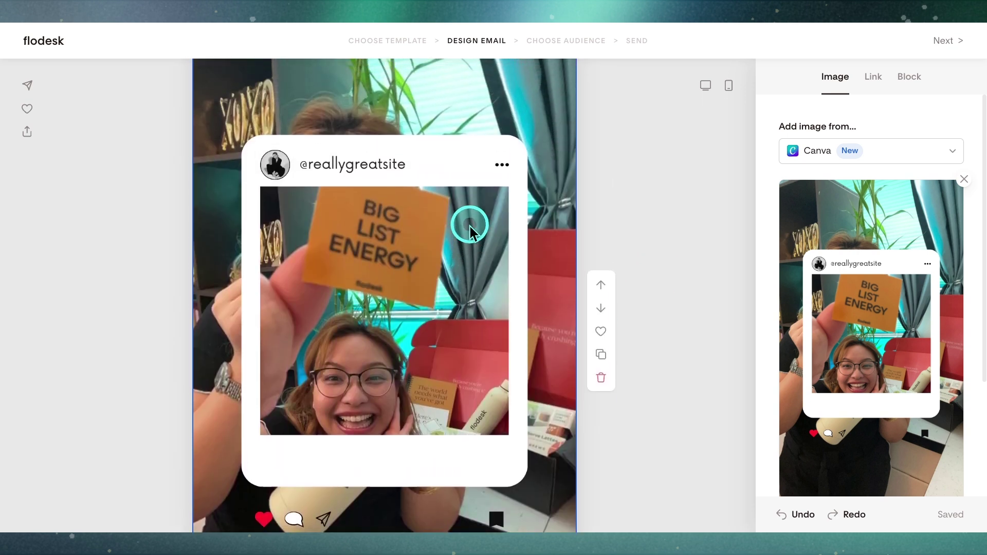
{"action": "scroll", "coordinate": [488, 254], "scroll_direction": "up", "scroll_amount": 3}
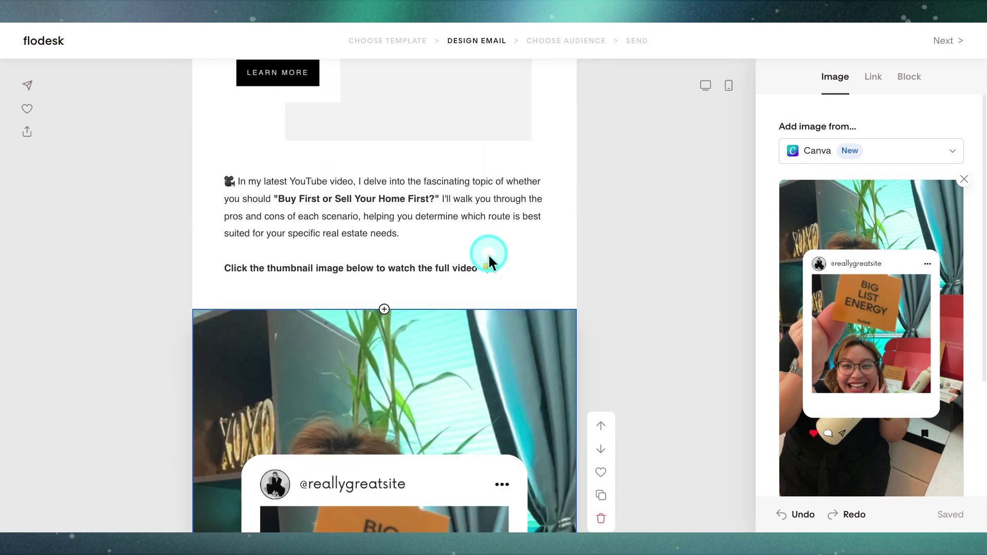
{"action": "scroll", "coordinate": [502, 264], "scroll_direction": "down", "scroll_amount": 3}
{"action": "scroll", "coordinate": [524, 274], "scroll_direction": "down", "scroll_amount": 5}
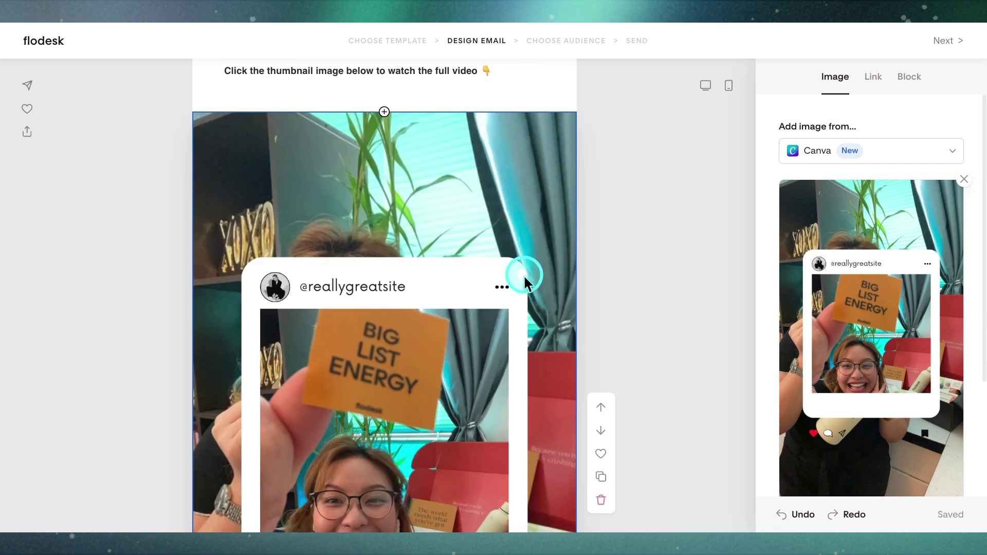
{"action": "scroll", "coordinate": [523, 276], "scroll_direction": "down", "scroll_amount": 3}
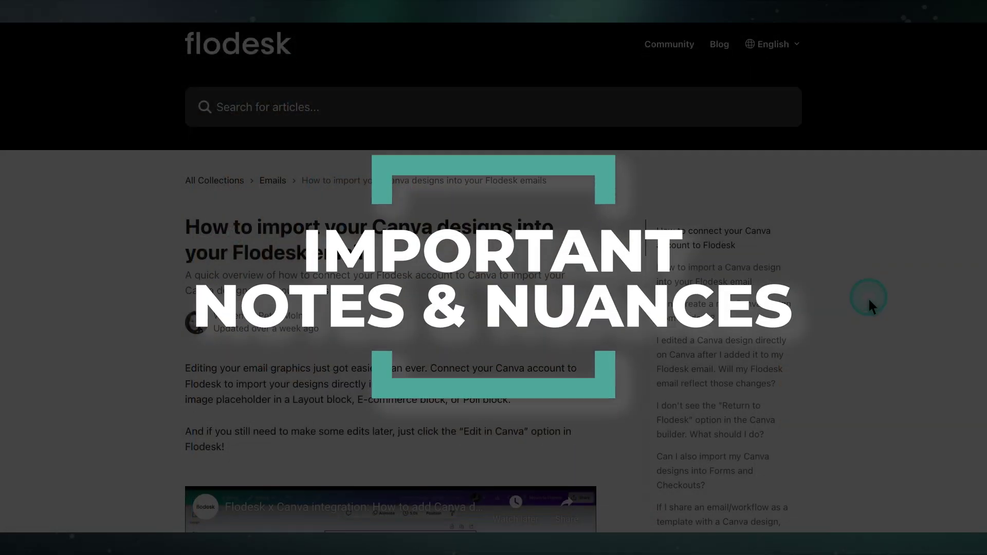
{"action": "scroll", "coordinate": [867, 297], "scroll_direction": "down", "scroll_amount": 3}
{"action": "scroll", "coordinate": [867, 298], "scroll_direction": "down", "scroll_amount": 4}
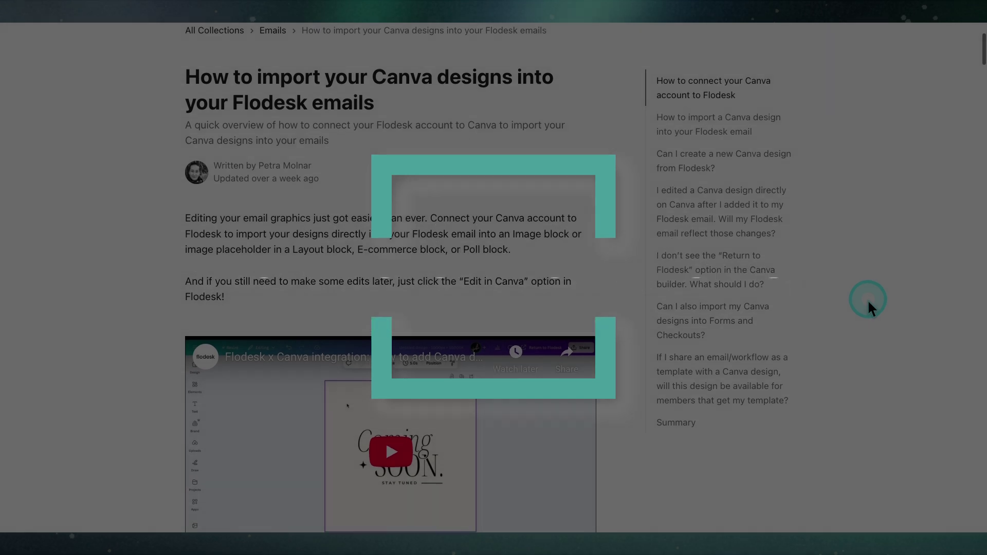
{"action": "scroll", "coordinate": [868, 300], "scroll_direction": "down", "scroll_amount": 10}
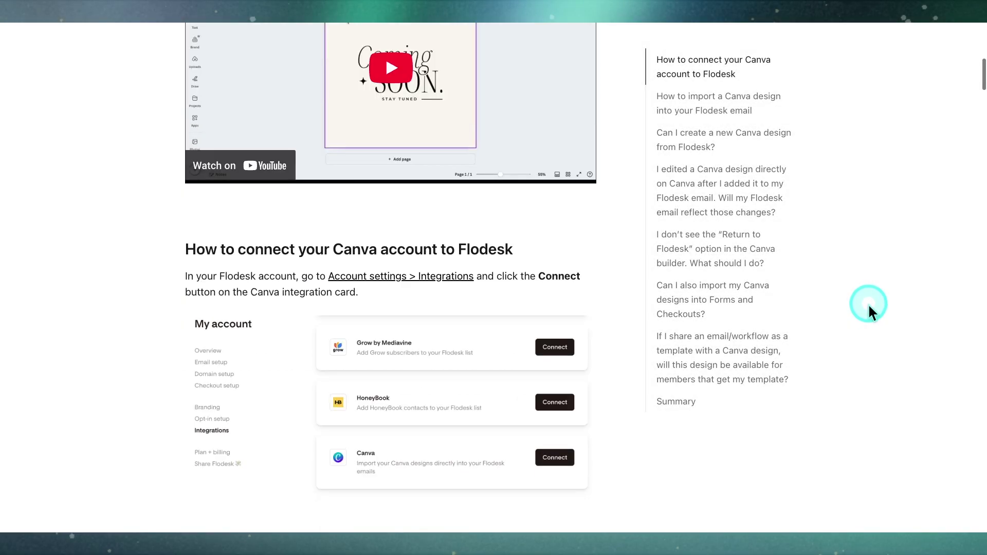
{"action": "scroll", "coordinate": [867, 306], "scroll_direction": "down", "scroll_amount": 10}
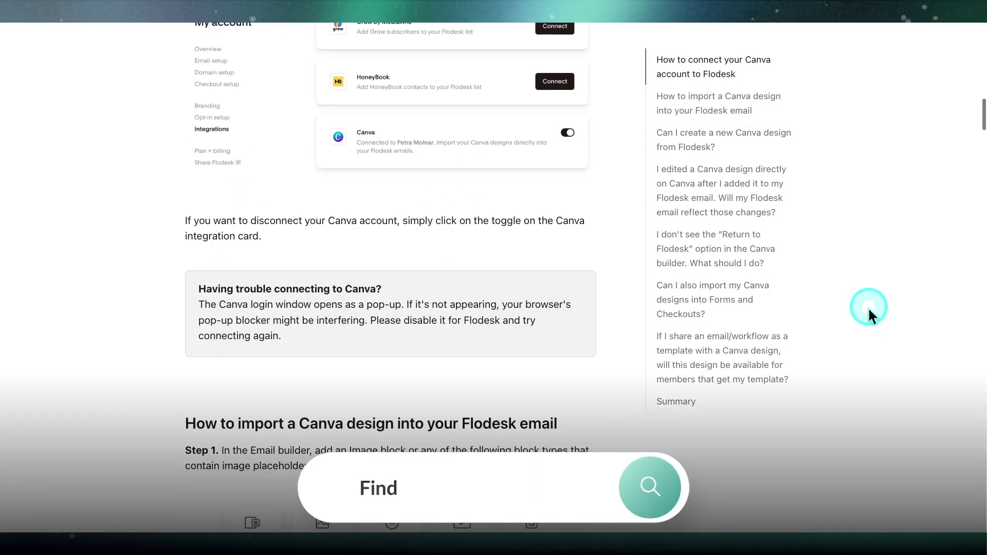
{"action": "scroll", "coordinate": [868, 307], "scroll_direction": "down", "scroll_amount": 3}
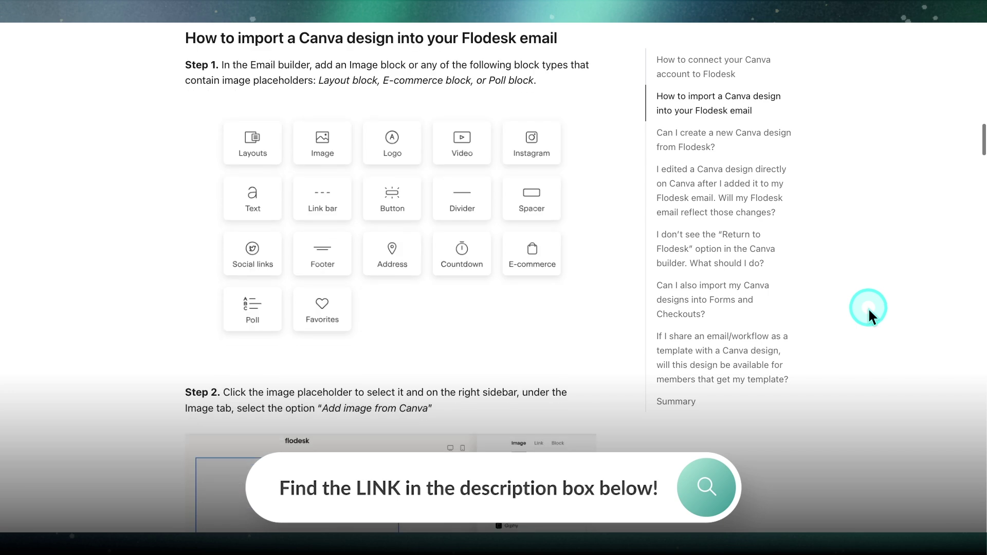
{"action": "scroll", "coordinate": [867, 307], "scroll_direction": "down", "scroll_amount": 10}
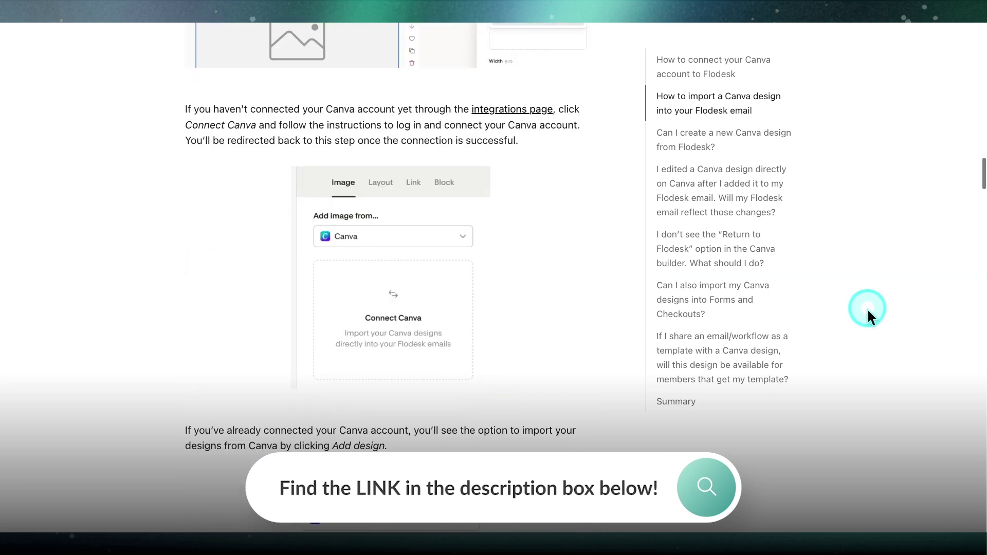
{"action": "scroll", "coordinate": [865, 311], "scroll_direction": "down", "scroll_amount": 10}
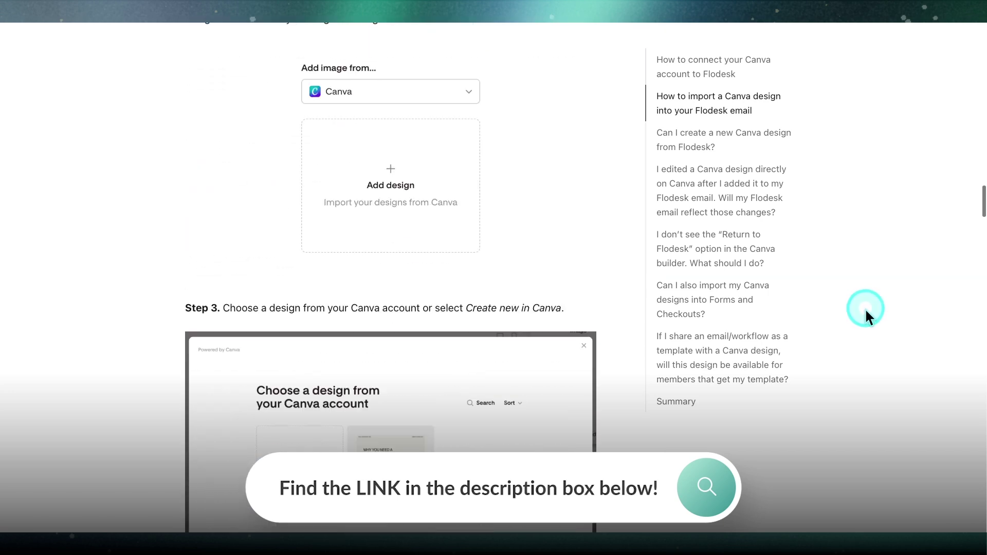
{"action": "scroll", "coordinate": [865, 309], "scroll_direction": "down", "scroll_amount": 5}
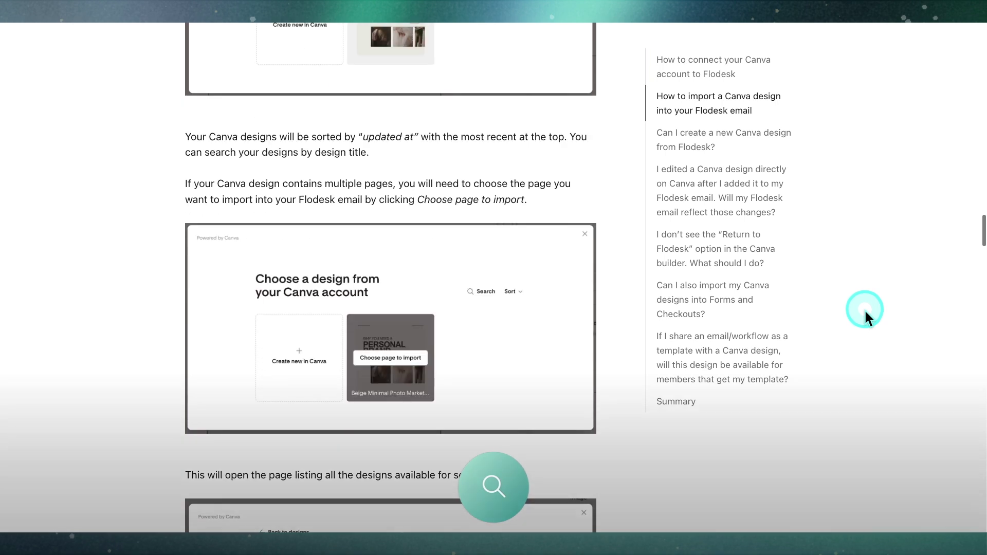
{"action": "scroll", "coordinate": [864, 310], "scroll_direction": "down", "scroll_amount": 13}
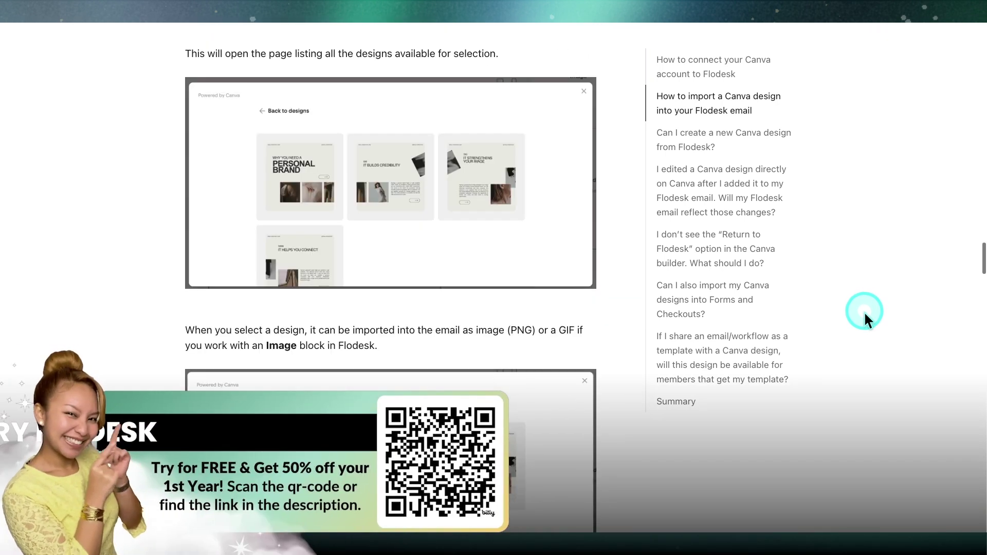
{"action": "scroll", "coordinate": [861, 310], "scroll_direction": "down", "scroll_amount": 9}
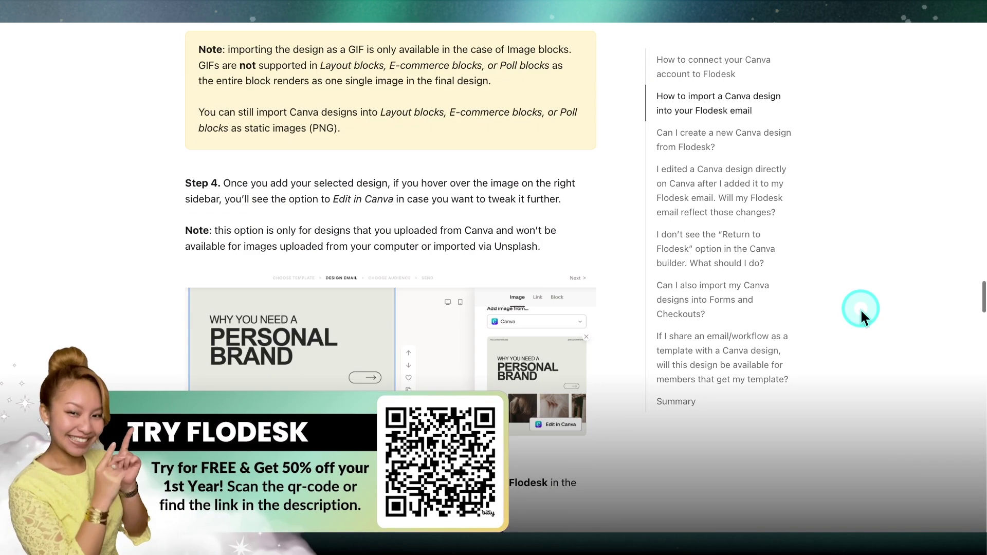
{"action": "scroll", "coordinate": [859, 310], "scroll_direction": "down", "scroll_amount": 2}
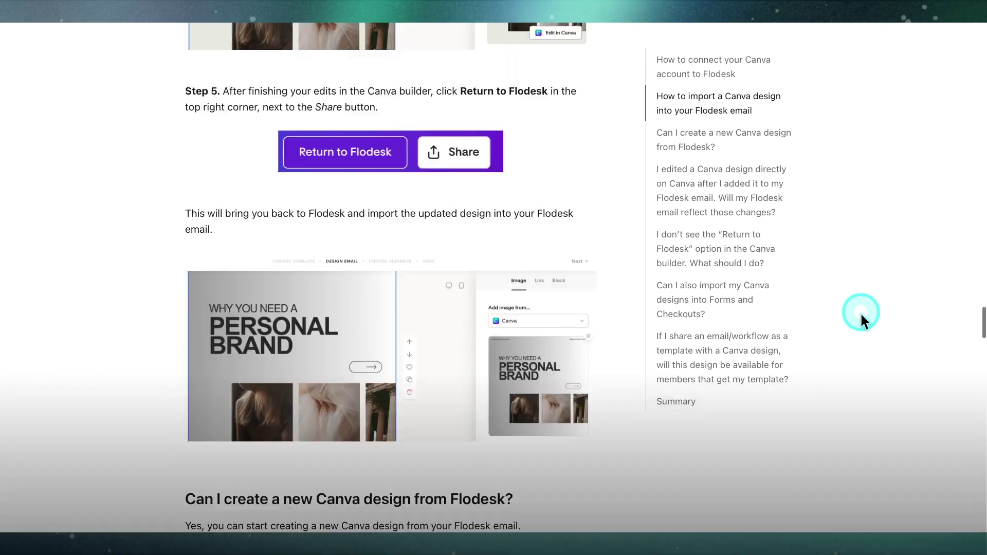